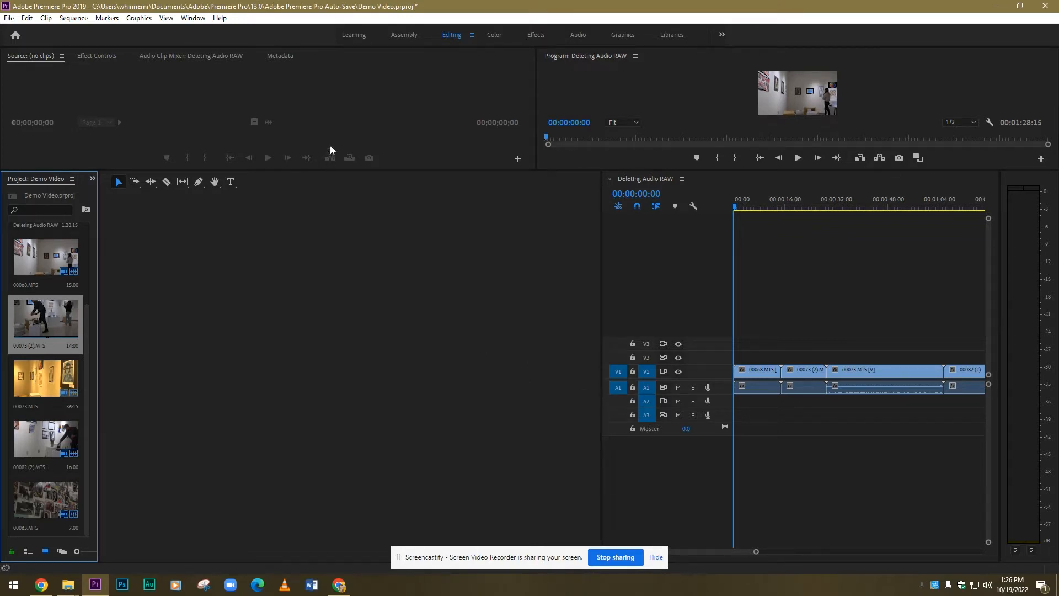
# Step: Reset the Editing workspace to its saved layout
pyautogui.click(192, 20)
pyautogui.moveTo(207, 32)
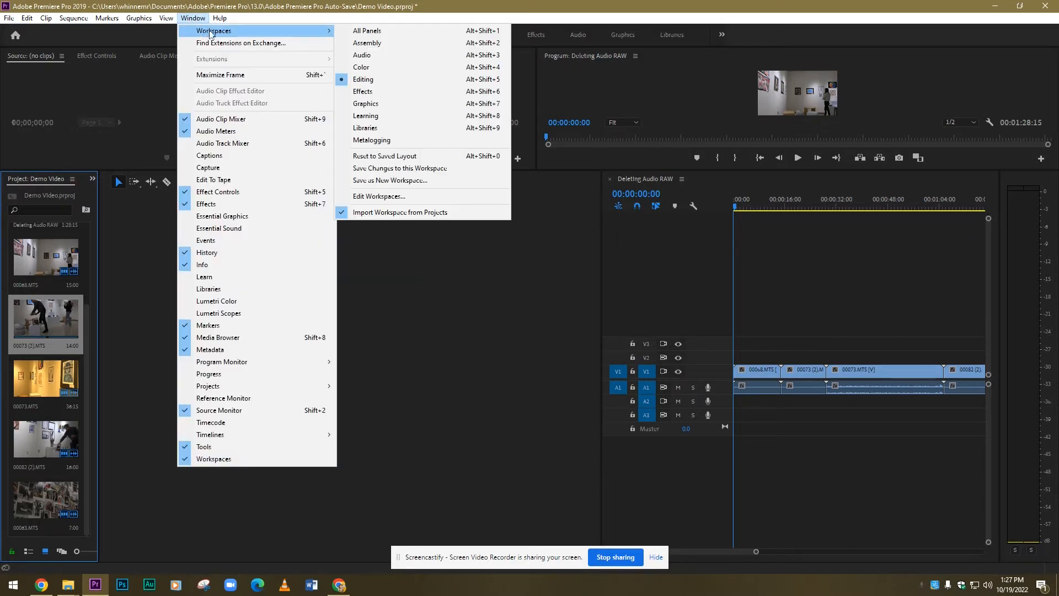
pyautogui.click(389, 158)
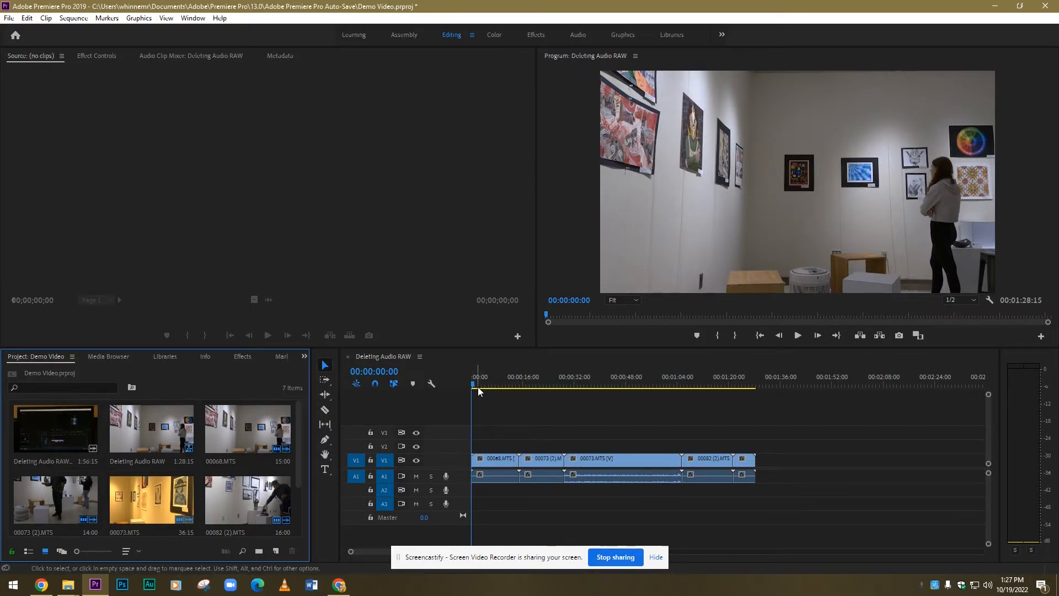
# Step: Shift all the timeline clips to start at about 16 seconds and return the playhead to the beginning of the sequence
pyautogui.moveTo(472, 381); pyautogui.dragTo(491, 399)
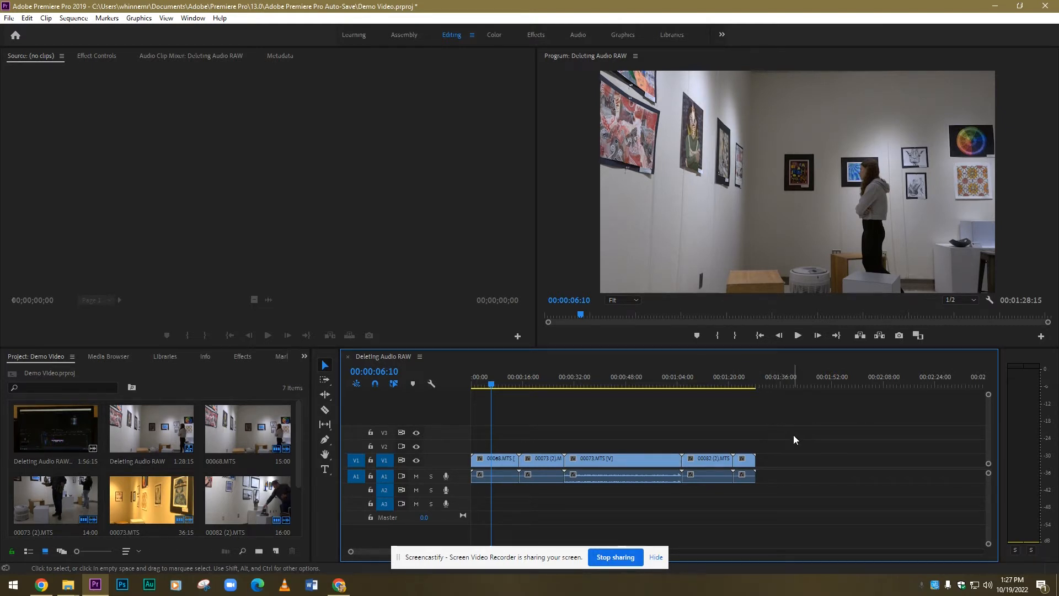
pyautogui.moveTo(787, 445); pyautogui.dragTo(553, 464)
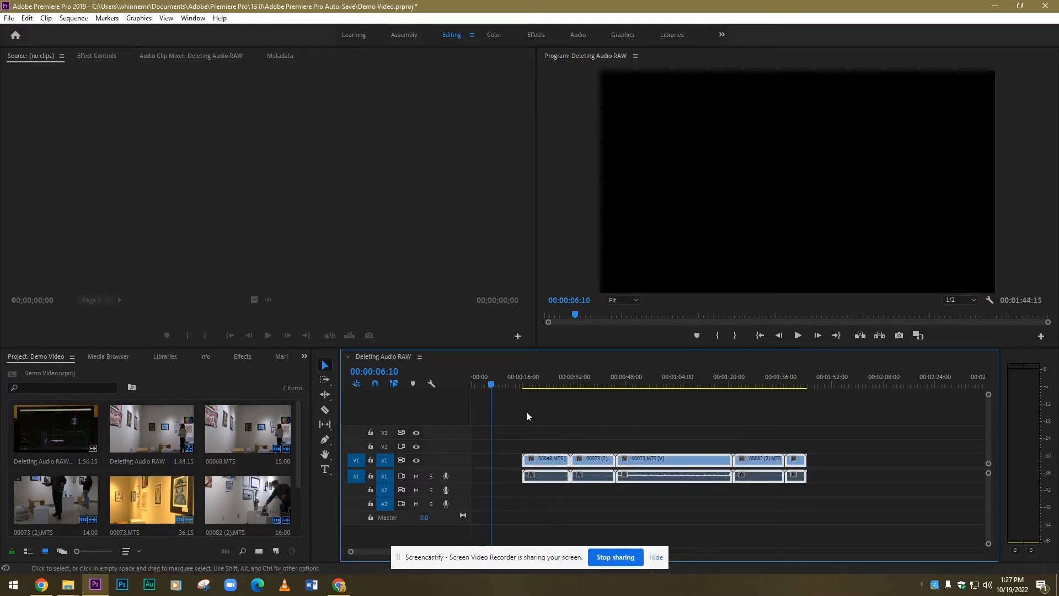
pyautogui.moveTo(494, 385); pyautogui.dragTo(468, 380)
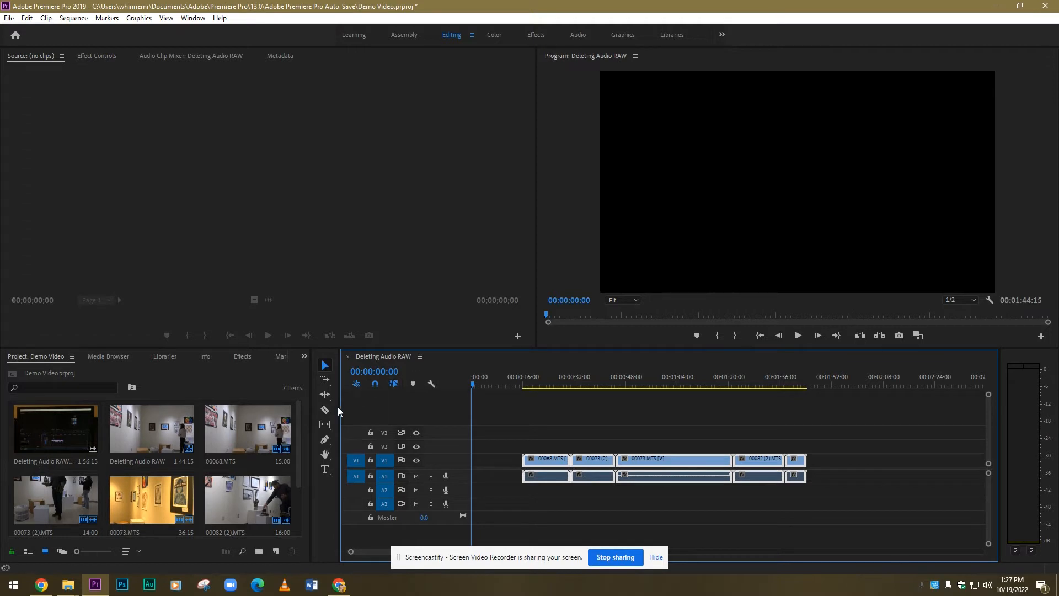
# Step: Add the title text "A Tour of the Pauline Hopkins Gallery" at the sequence start and center it horizontally in the frame
pyautogui.click(325, 470)
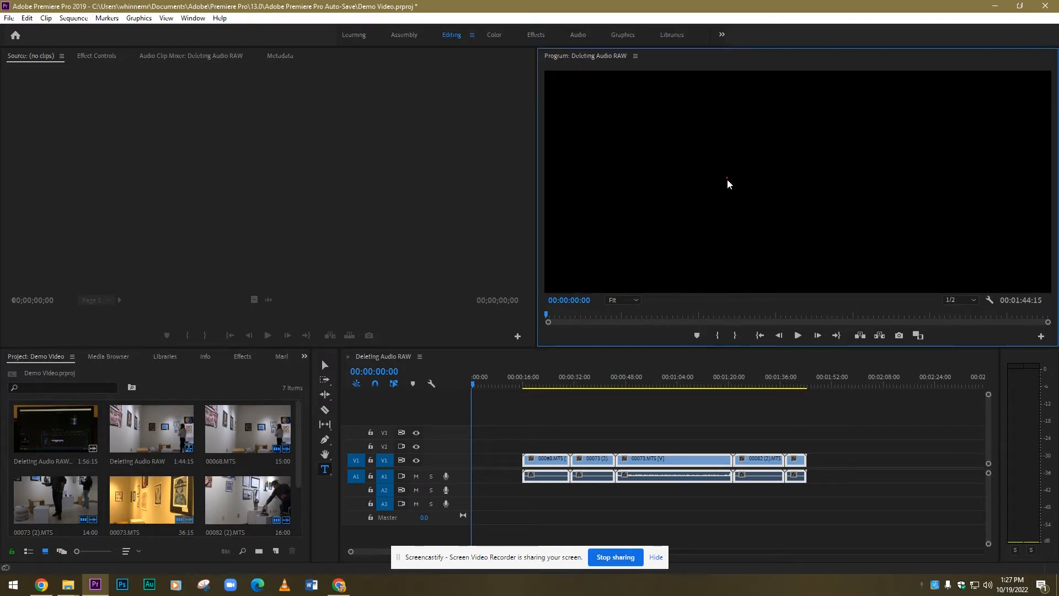
pyautogui.click(729, 179)
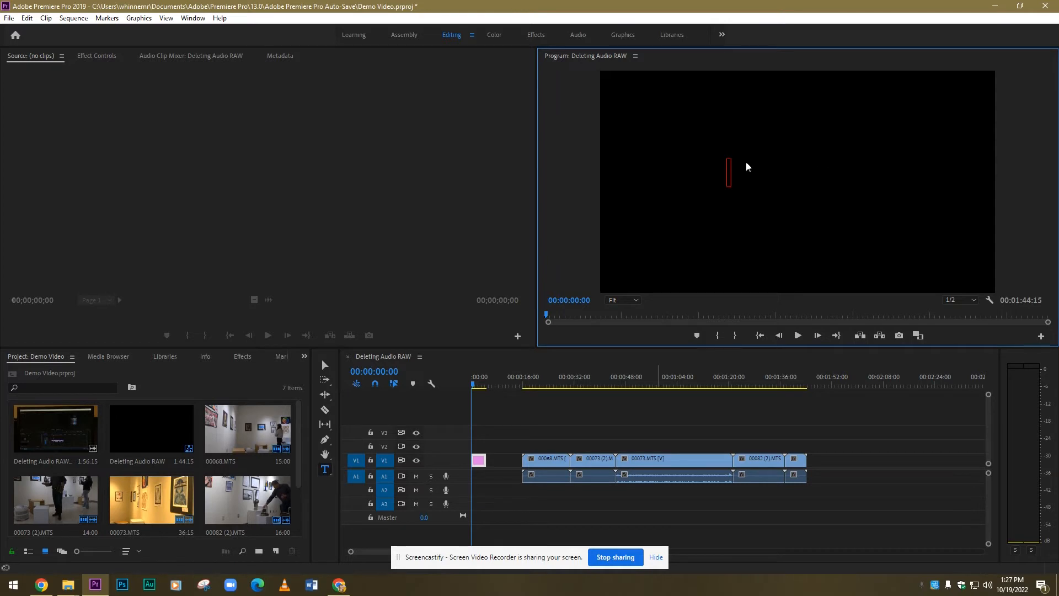
pyautogui.click(710, 168)
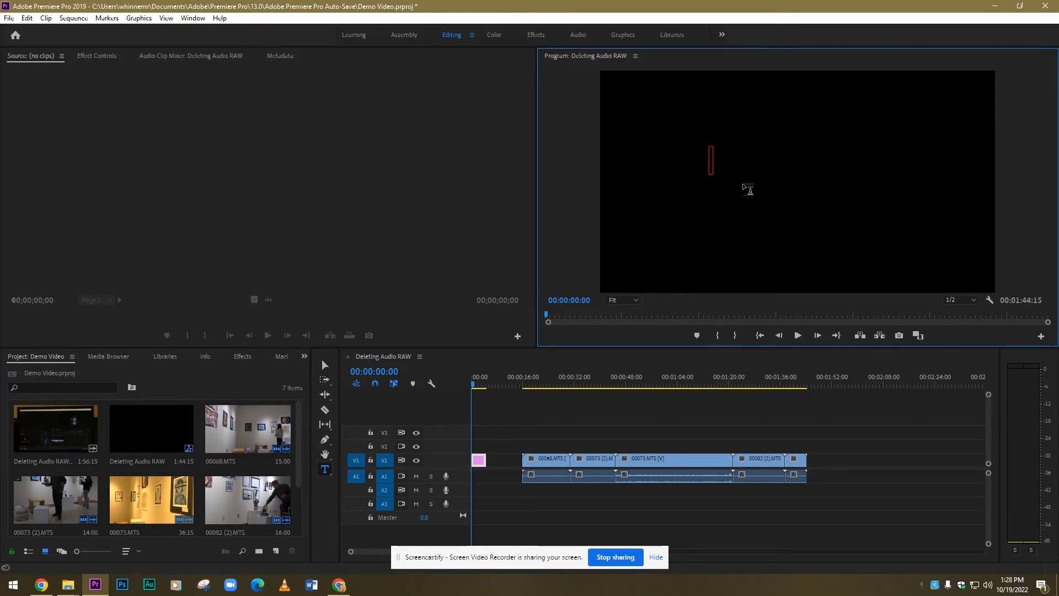
pyautogui.write('A Tour of the')
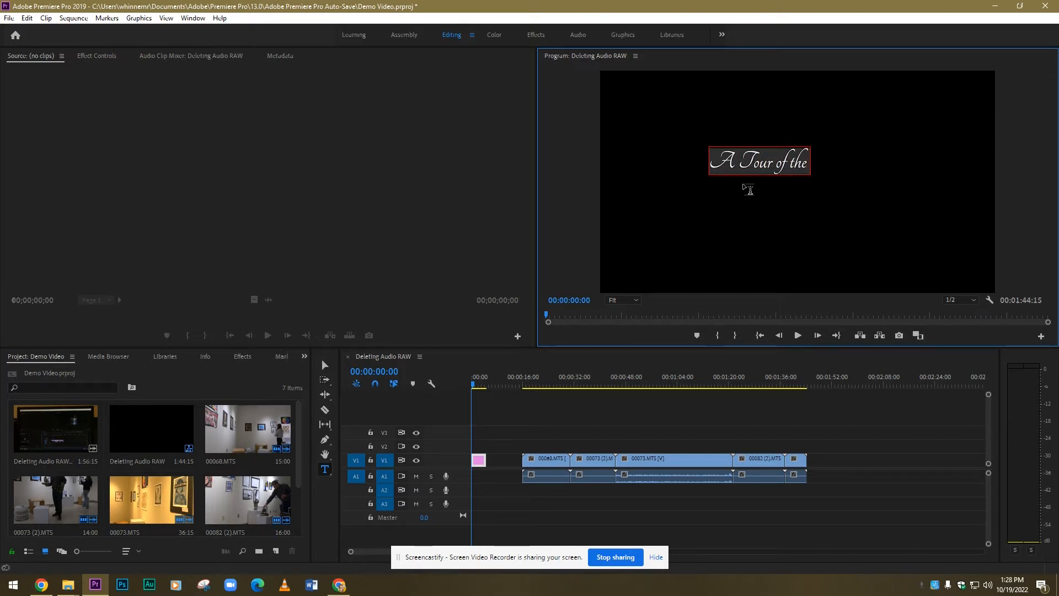
pyautogui.write(' Pauline Hop')
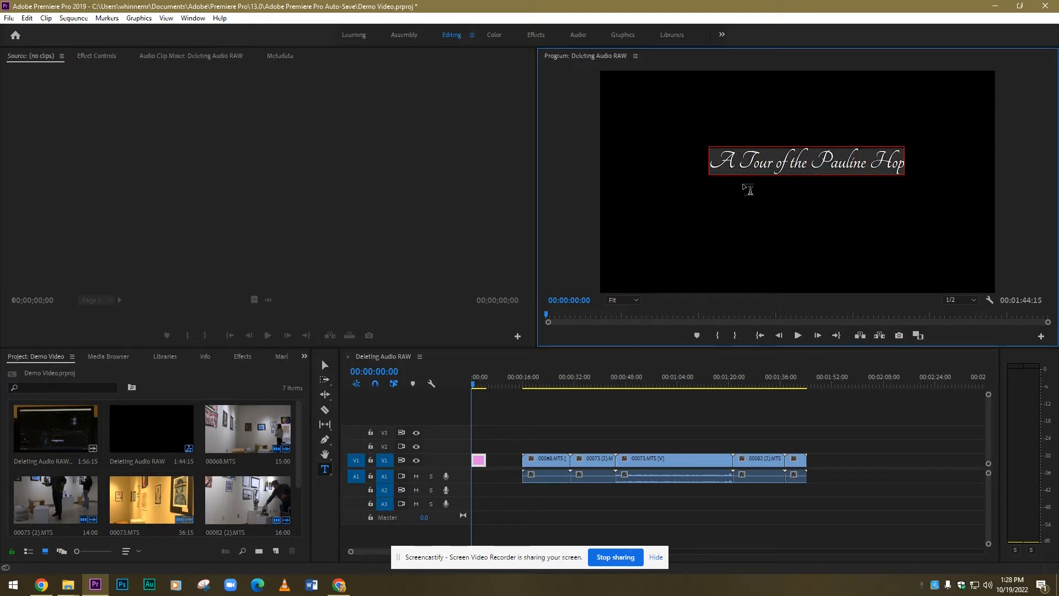
pyautogui.write('kins')
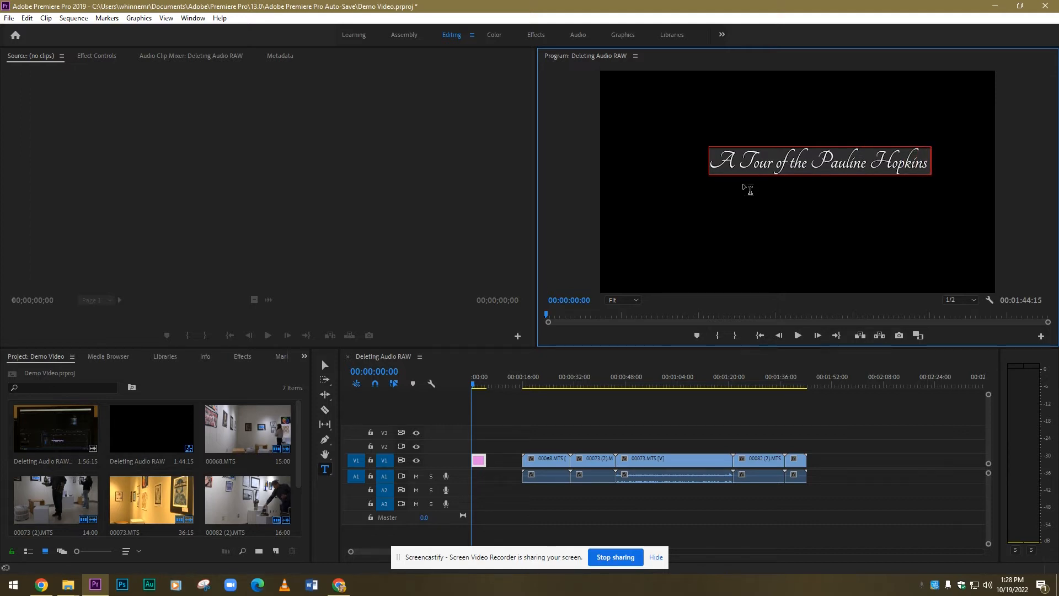
pyautogui.write(' Gallery')
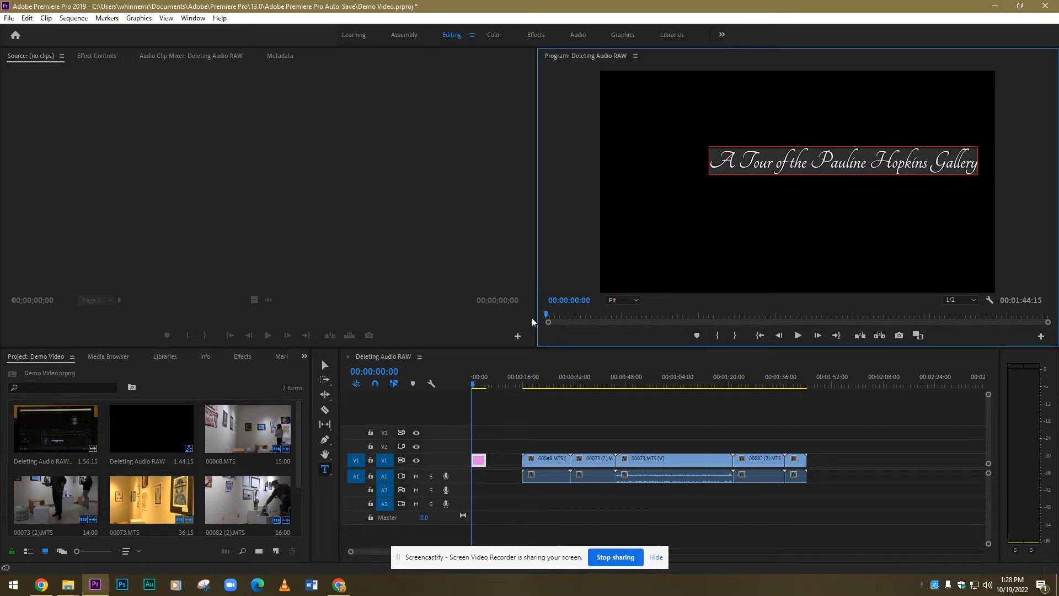
pyautogui.click(325, 365)
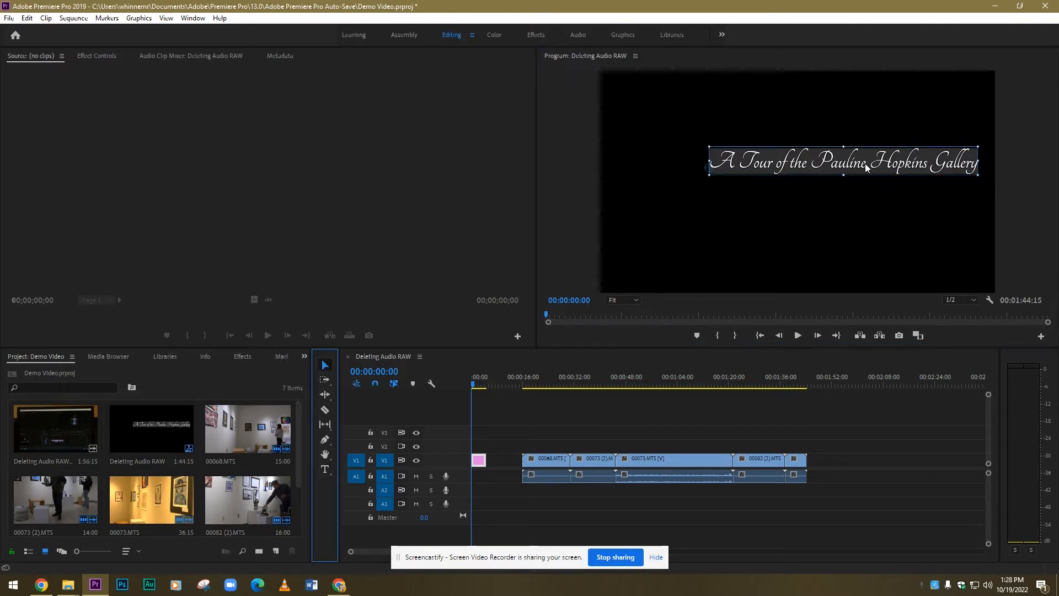
pyautogui.moveTo(859, 166); pyautogui.dragTo(817, 168)
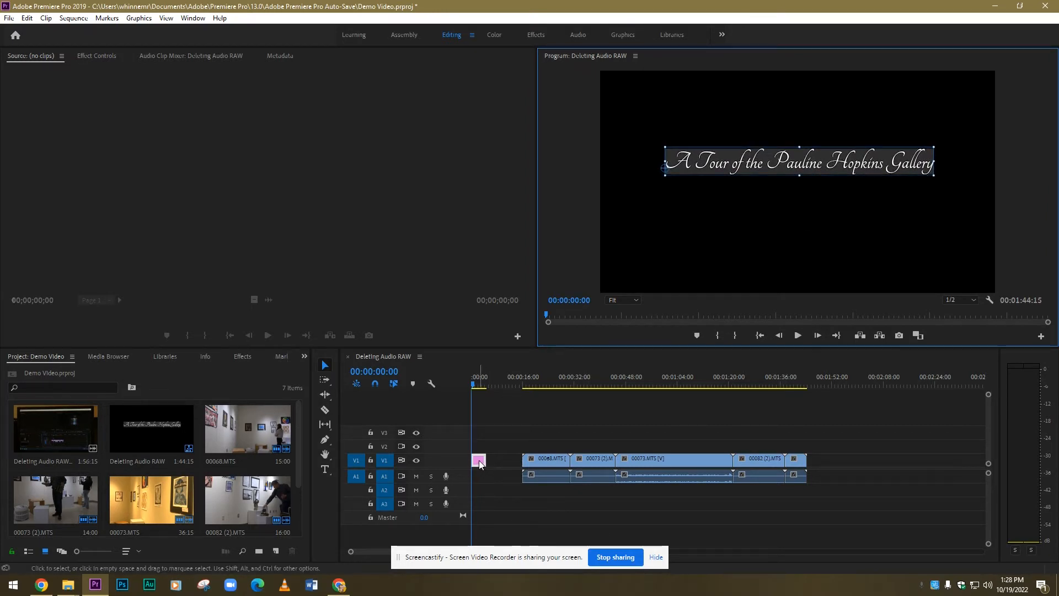
# Step: Scrub between the title and the first video clip to compare the title over black with the footage
pyautogui.moveTo(473, 385); pyautogui.dragTo(477, 386)
pyautogui.click(714, 182)
pyautogui.moveTo(478, 386); pyautogui.dragTo(481, 386)
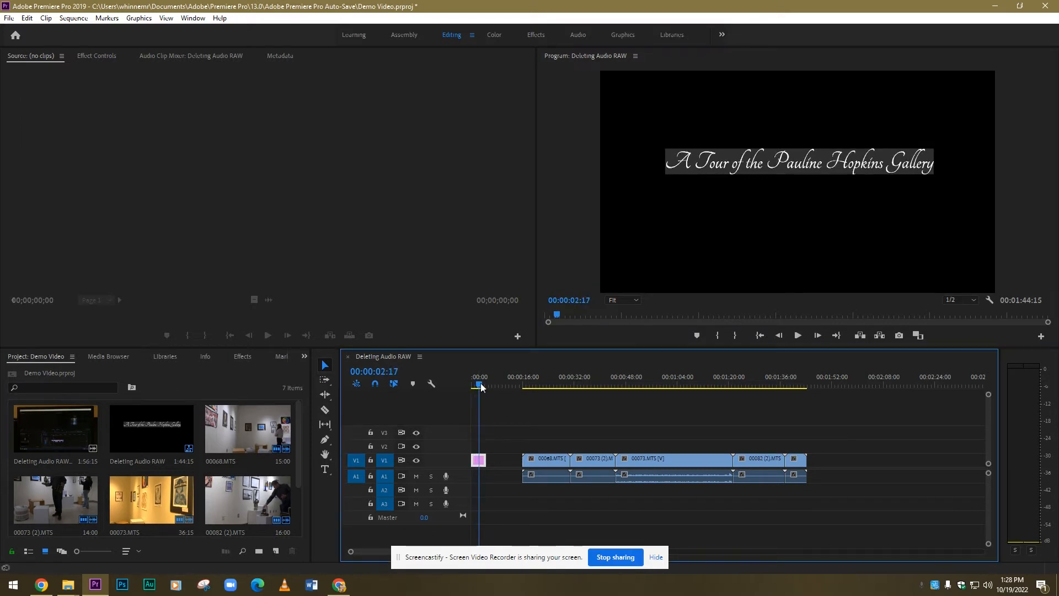
pyautogui.click(547, 384)
pyautogui.moveTo(549, 384); pyautogui.dragTo(542, 384)
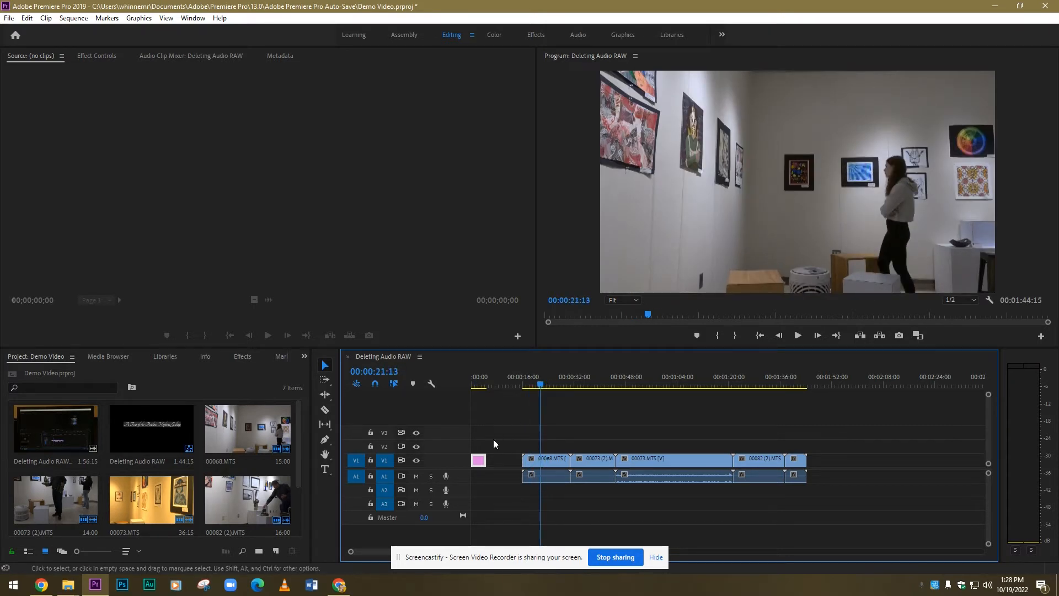
pyautogui.click(481, 388)
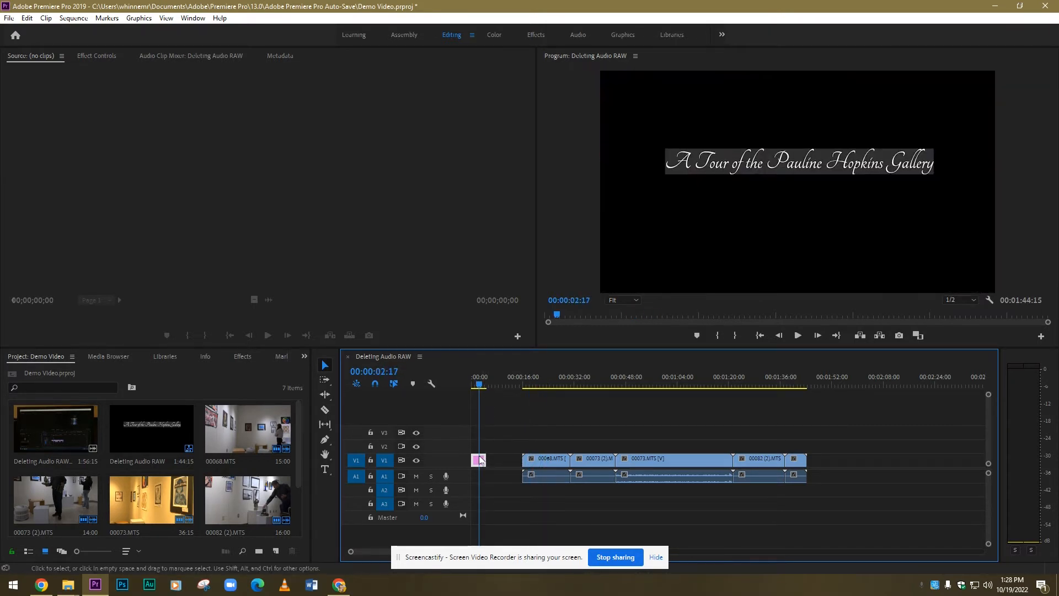
# Step: Move the title clip to track V2 and place 00068.MTS beneath it at the start of V1
pyautogui.moveTo(480, 462)
pyautogui.mouseDown()
pyautogui.moveTo(481, 446)
pyautogui.moveTo(518, 461)
pyautogui.moveTo(495, 448)
pyautogui.mouseUp()
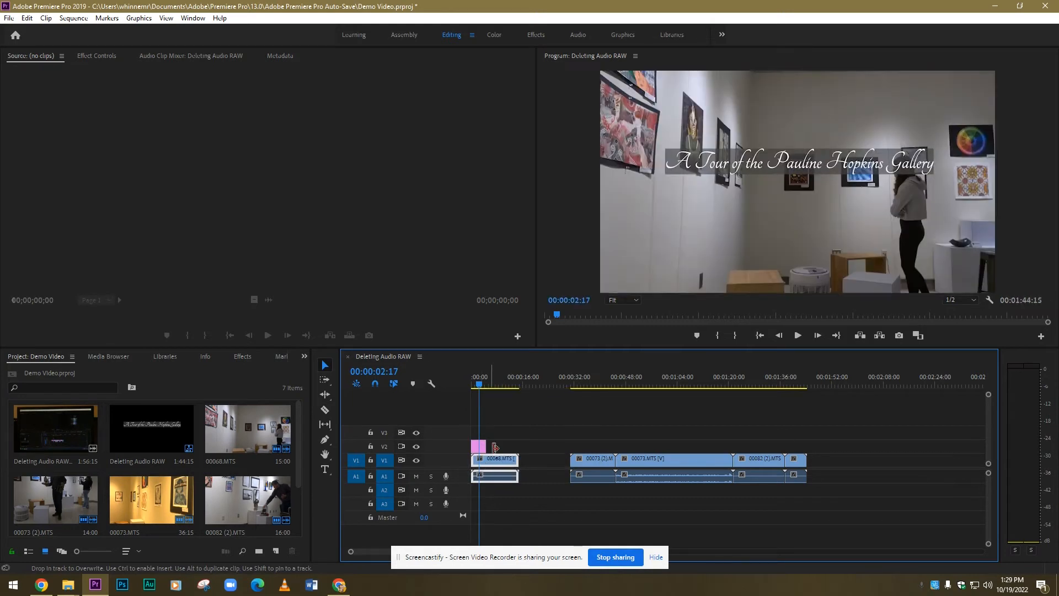
pyautogui.click(476, 386)
pyautogui.moveTo(478, 388); pyautogui.dragTo(484, 389)
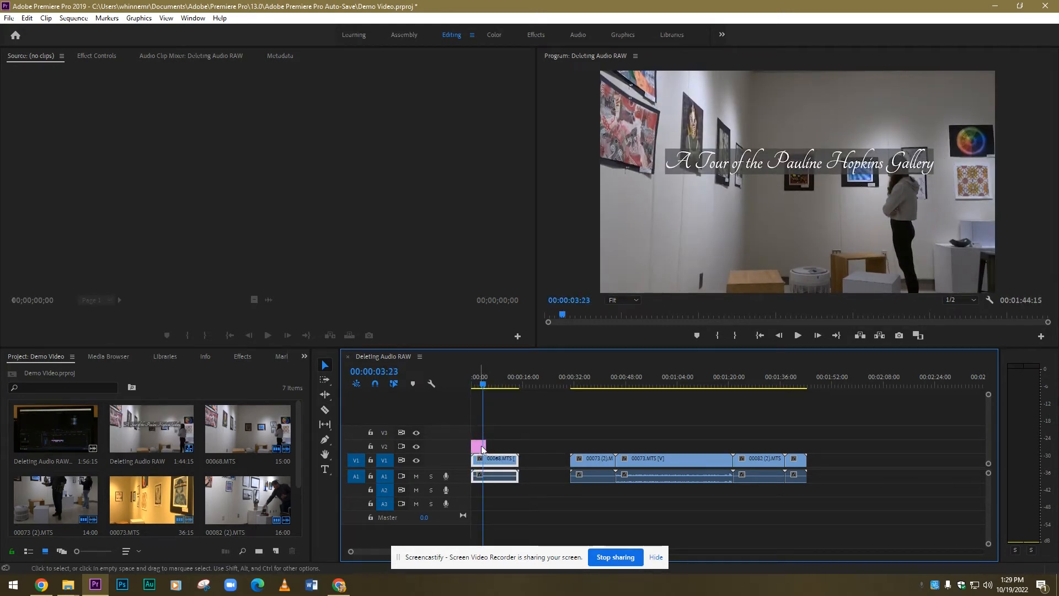
# Step: Extend the title clip almost to the end of 00068.MTS and move its text to the upper right of the video frame
pyautogui.moveTo(485, 445); pyautogui.dragTo(513, 444)
pyautogui.click(492, 387)
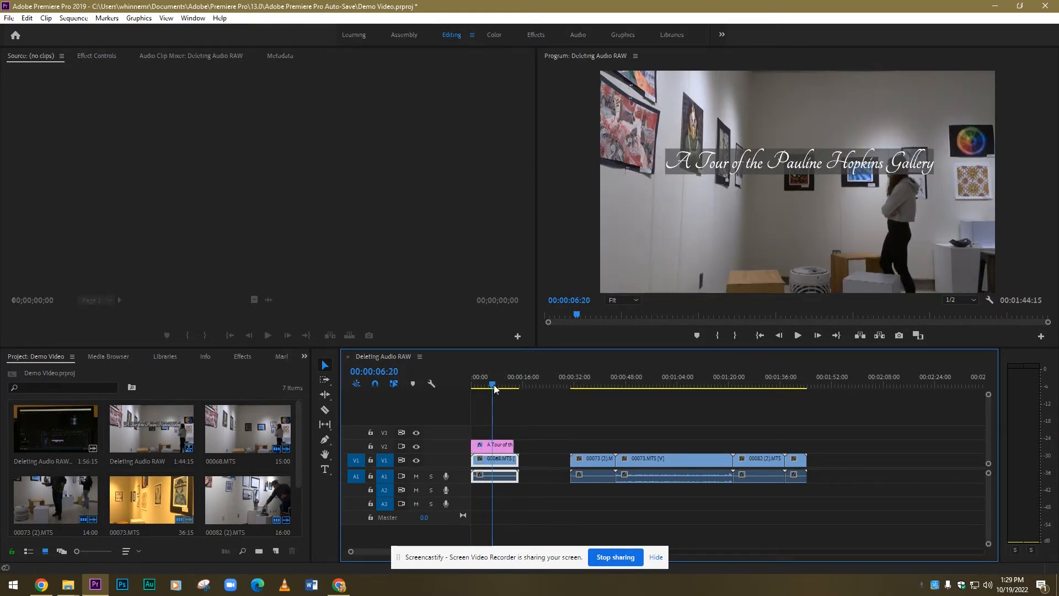
pyautogui.click(493, 446)
pyautogui.click(791, 169)
pyautogui.moveTo(790, 169); pyautogui.dragTo(835, 104)
# Step: Play the sequence from the start to check the title over the footage
pyautogui.moveTo(503, 380); pyautogui.dragTo(473, 380)
pyautogui.click(798, 335)
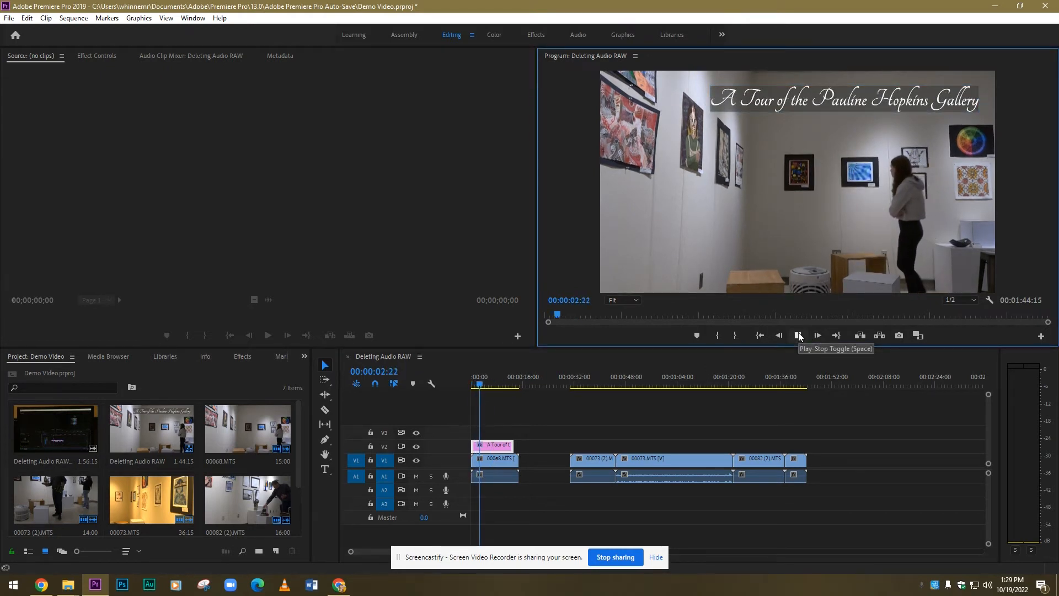
pyautogui.click(798, 335)
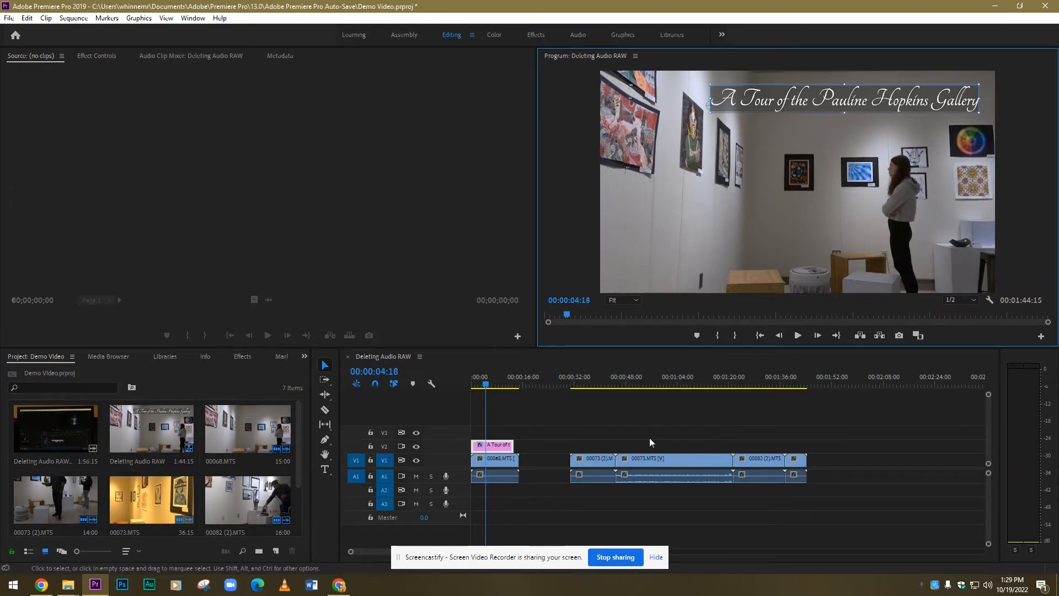
# Step: Switch to the Graphics workspace, open the title's text properties for editing, and nudge the title slightly to the right
pyautogui.click(512, 446)
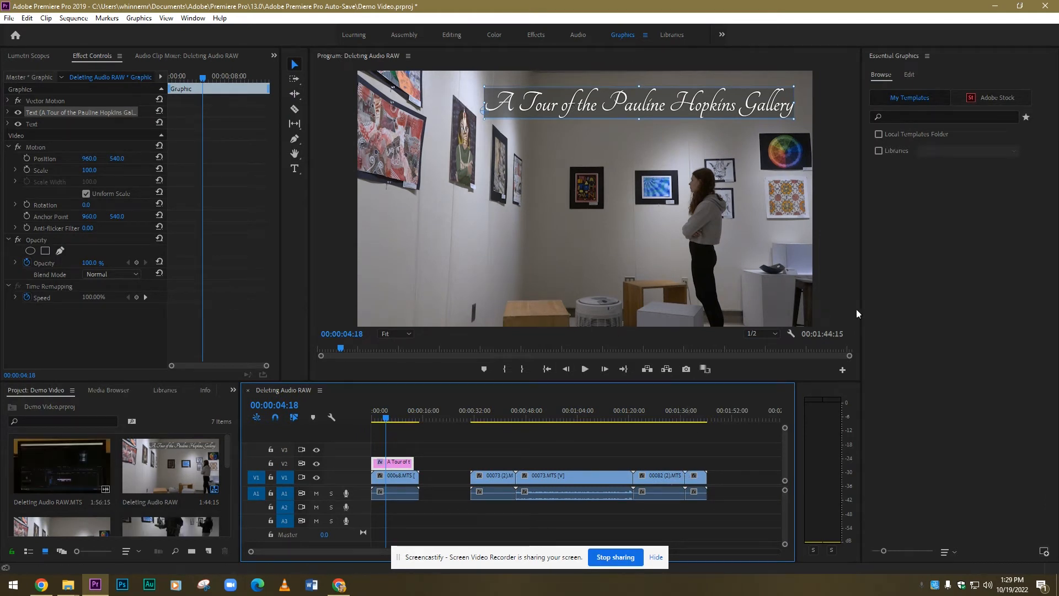
pyautogui.click(909, 75)
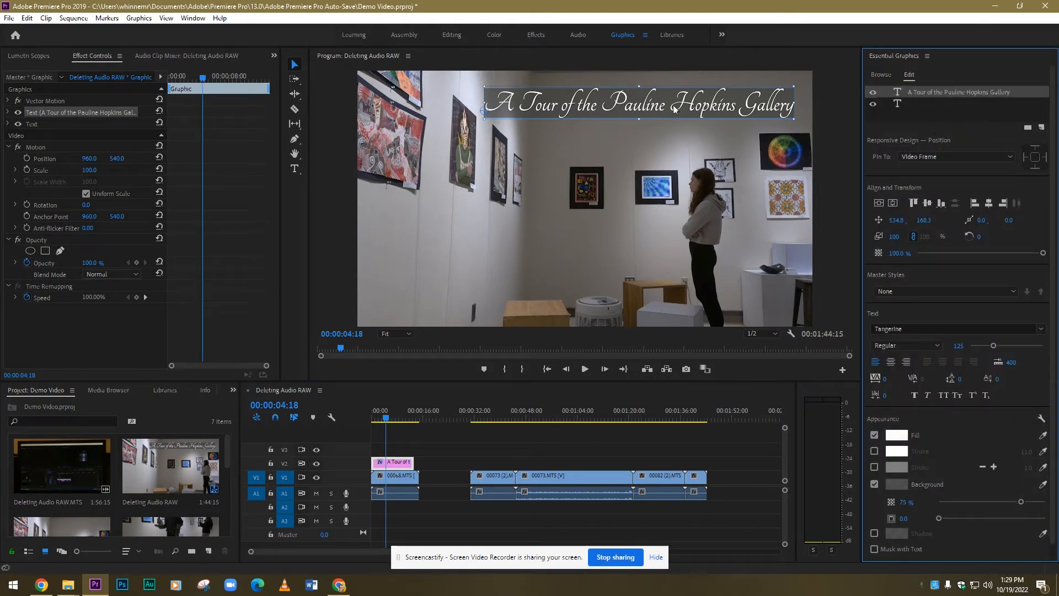
pyautogui.moveTo(648, 110)
pyautogui.mouseDown()
pyautogui.moveTo(626, 117)
pyautogui.moveTo(658, 110)
pyautogui.mouseUp()
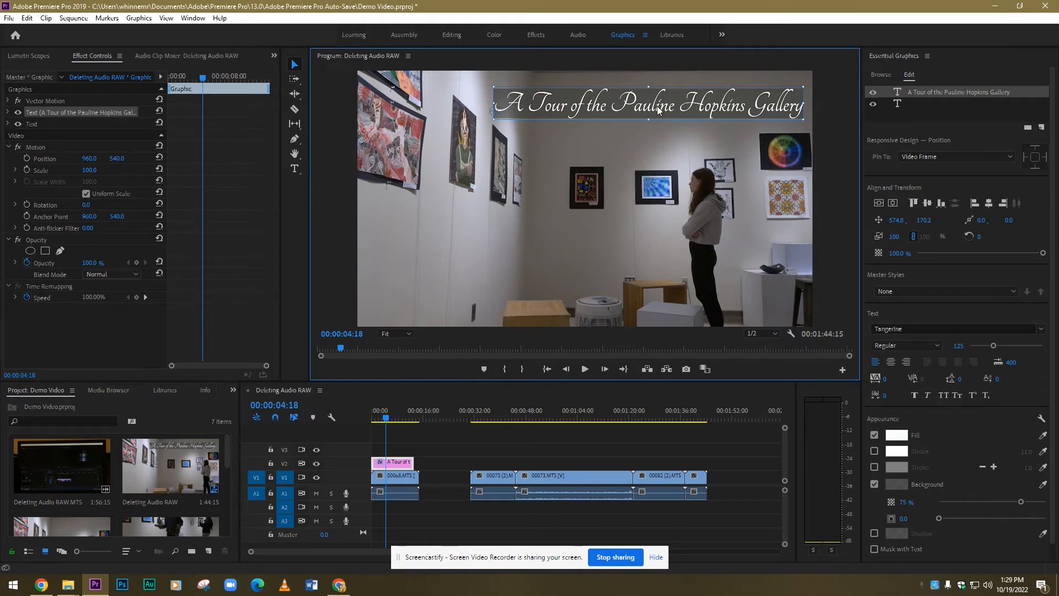
# Step: Set the title font to Top Secret and move the text to the left edge of the video frame
pyautogui.click(1041, 330)
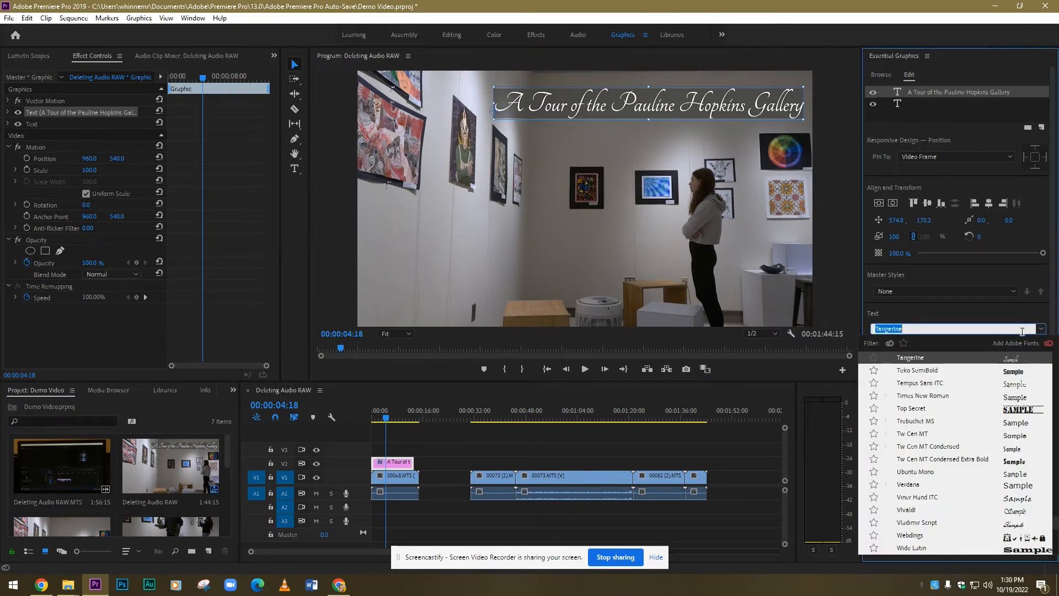
pyautogui.click(1007, 408)
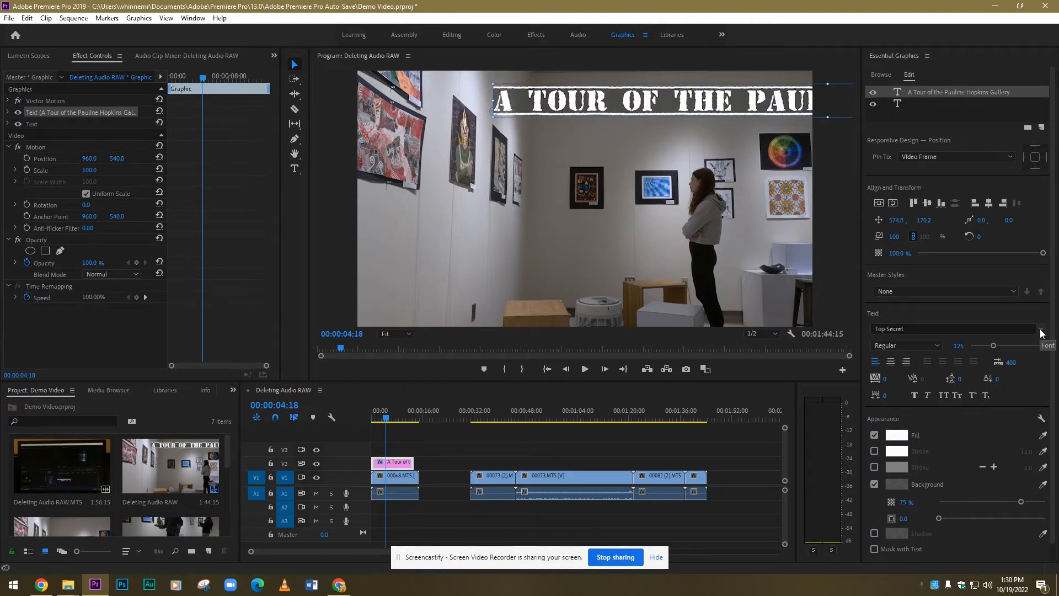
pyautogui.moveTo(703, 105); pyautogui.dragTo(563, 99)
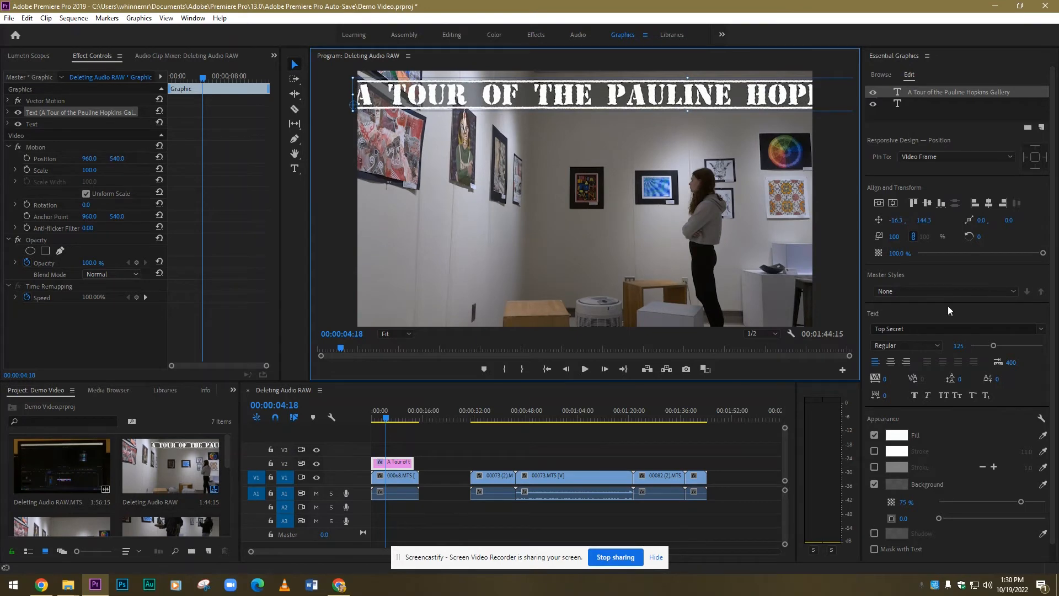
# Step: Change the title font to Rockwell Extra Bold and set its size to 86
pyautogui.click(1041, 329)
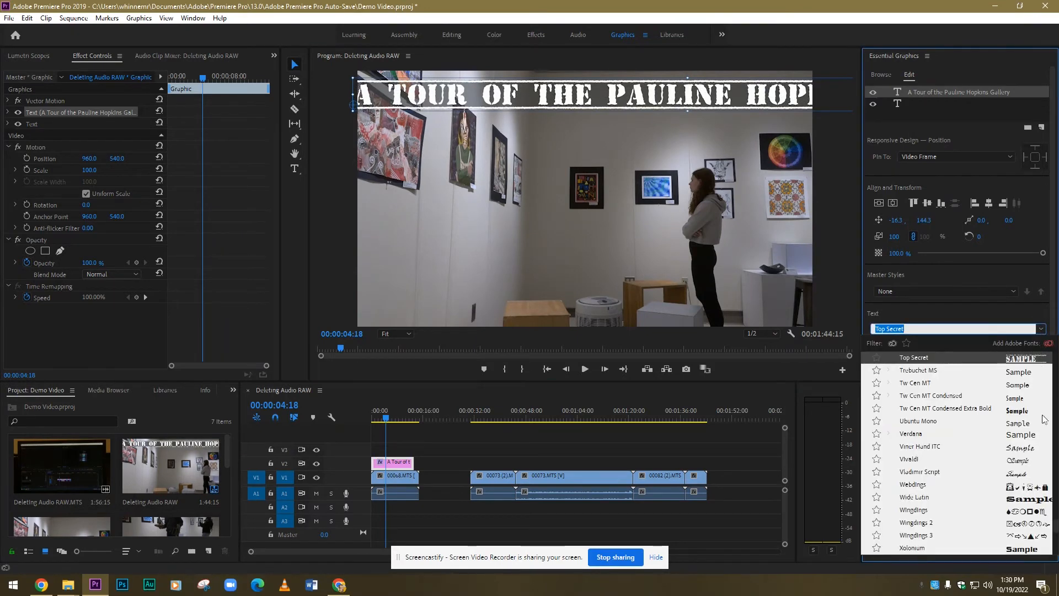
pyautogui.scroll(-10, 1026, 441)
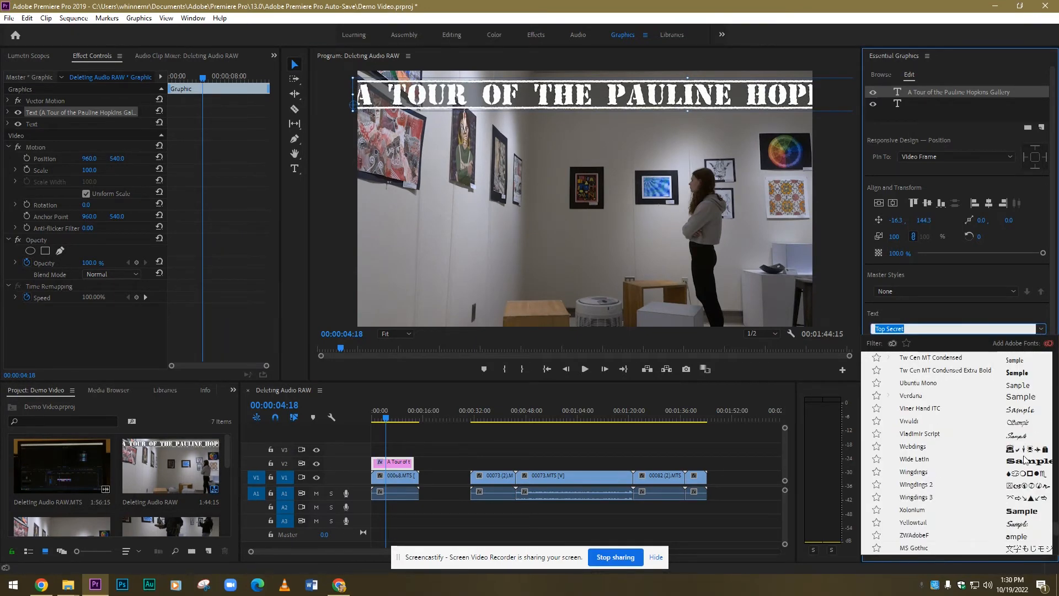
pyautogui.scroll(8, 1024, 456)
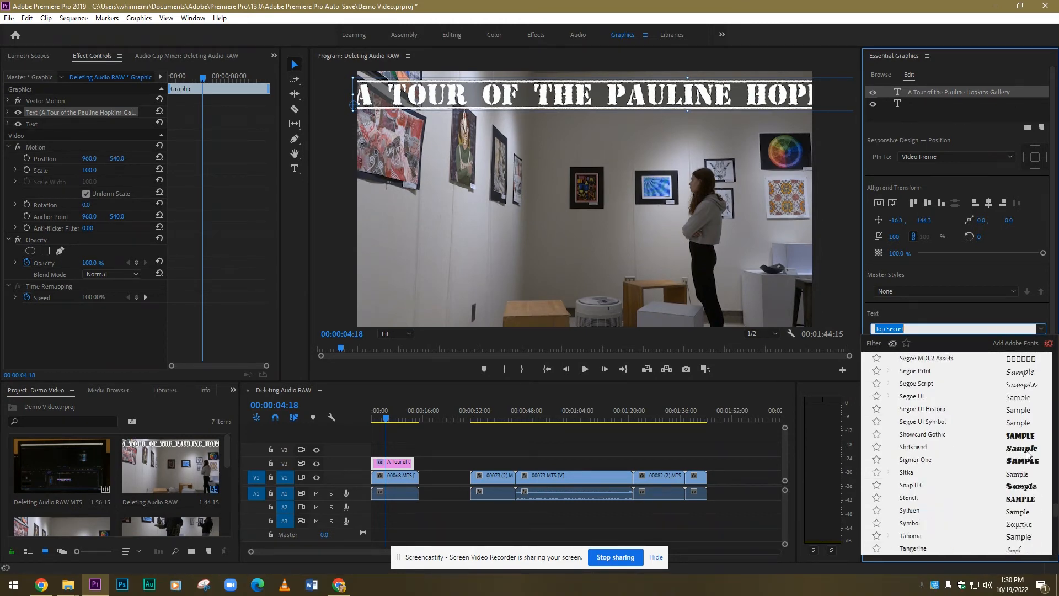
pyautogui.scroll(3, 1027, 452)
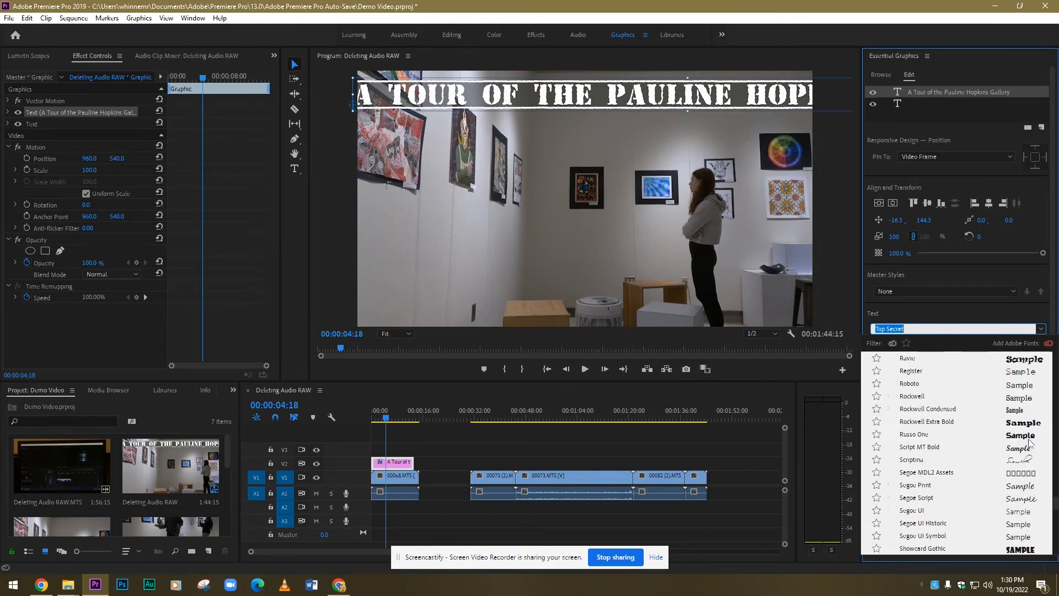
pyautogui.click(1021, 428)
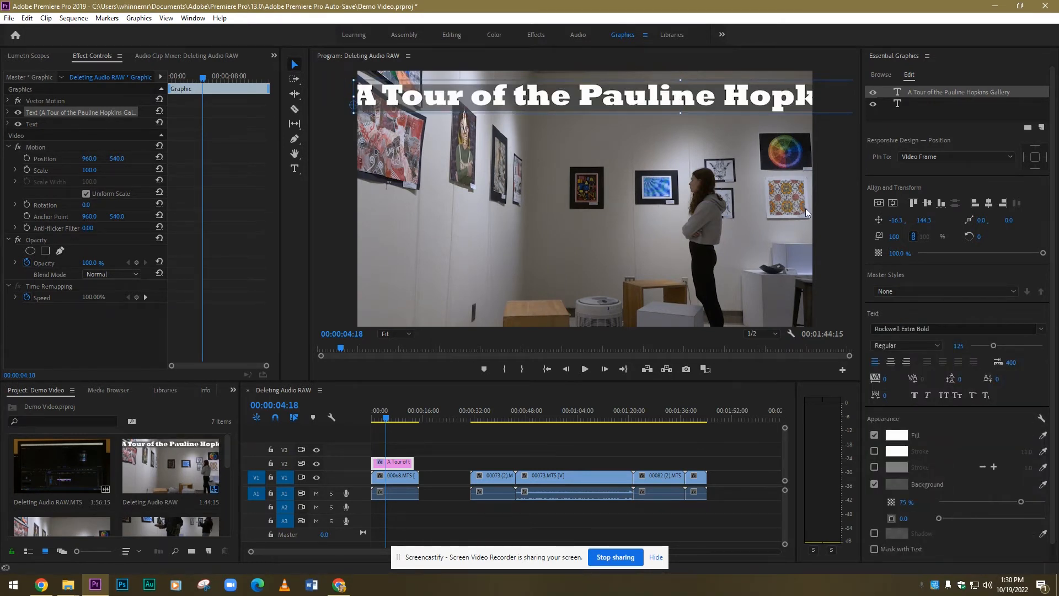
pyautogui.moveTo(995, 350); pyautogui.dragTo(982, 350)
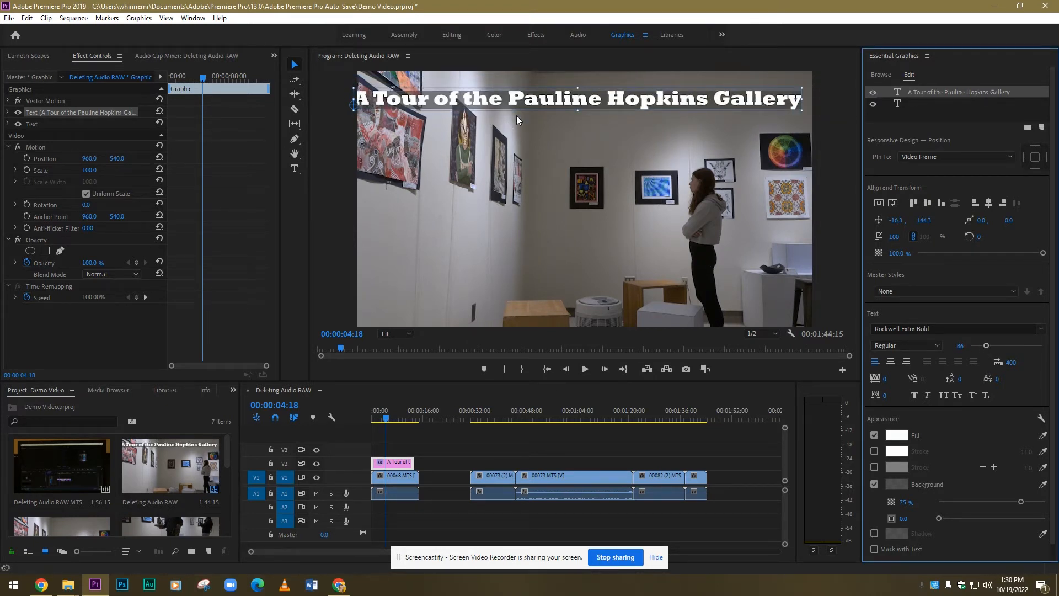
# Step: Break the title into two lines, with "Pauline Hopkins Gallery" on the second line
pyautogui.click(295, 168)
pyautogui.click(538, 102)
pyautogui.press('Return')
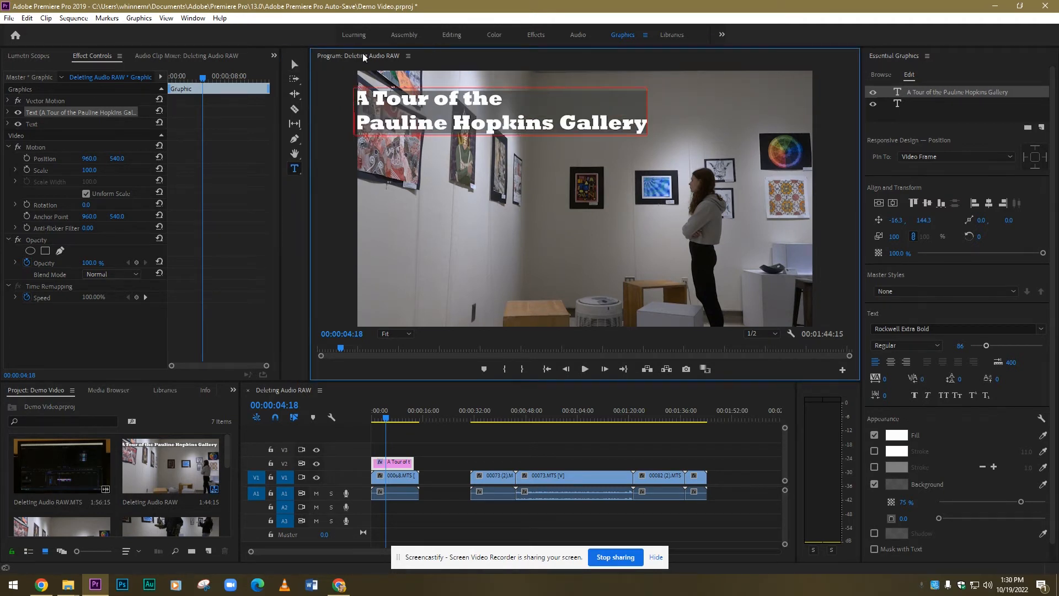
# Step: Center-align the two title lines and move the title to the video frame's upper right, at about 1246, 100
pyautogui.click(294, 64)
pyautogui.moveTo(454, 105); pyautogui.dragTo(587, 95)
pyautogui.click(888, 362)
pyautogui.click(889, 363)
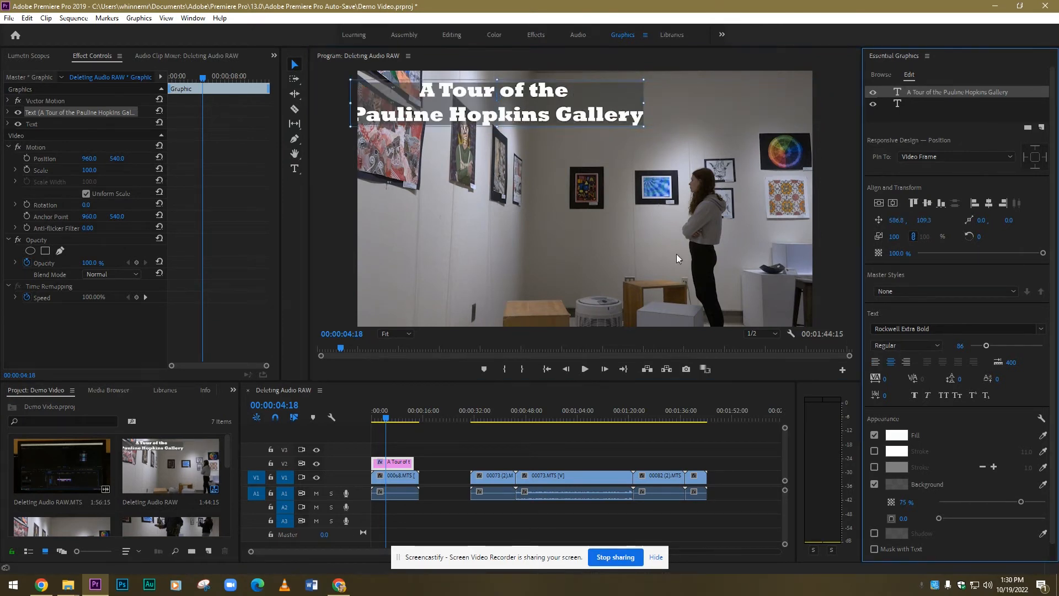
pyautogui.moveTo(458, 91); pyautogui.dragTo(616, 91)
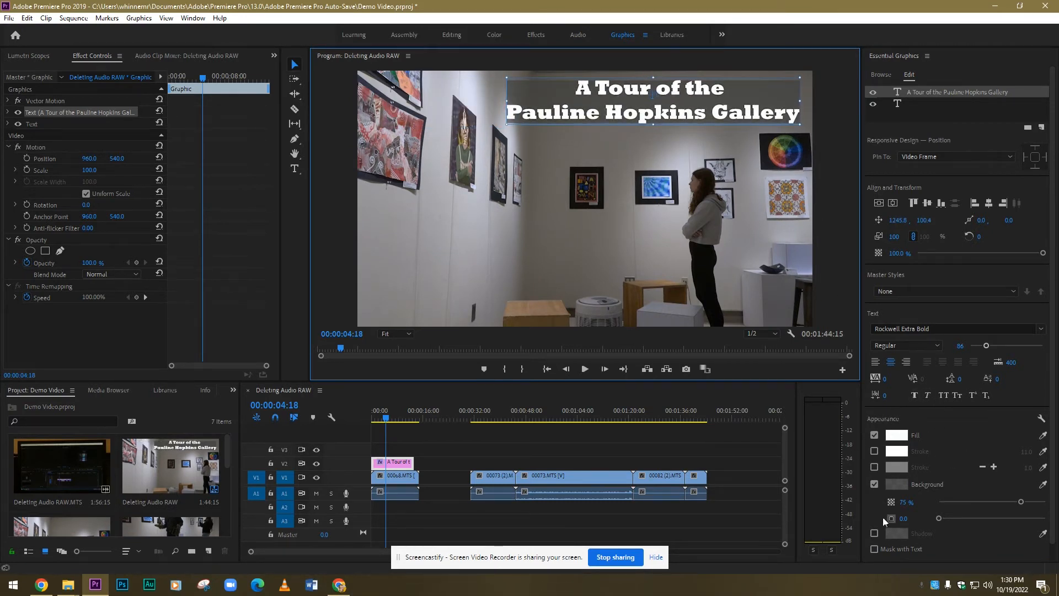
# Step: Turn off the title's text background and set its fill color to the blue 245F8D
pyautogui.click(874, 484)
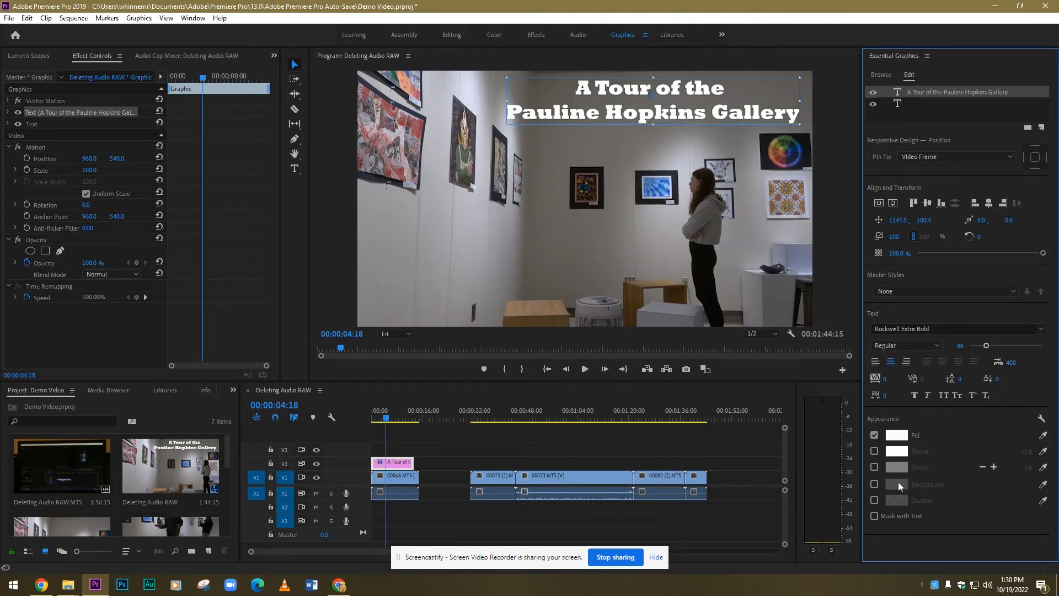
pyautogui.click(897, 436)
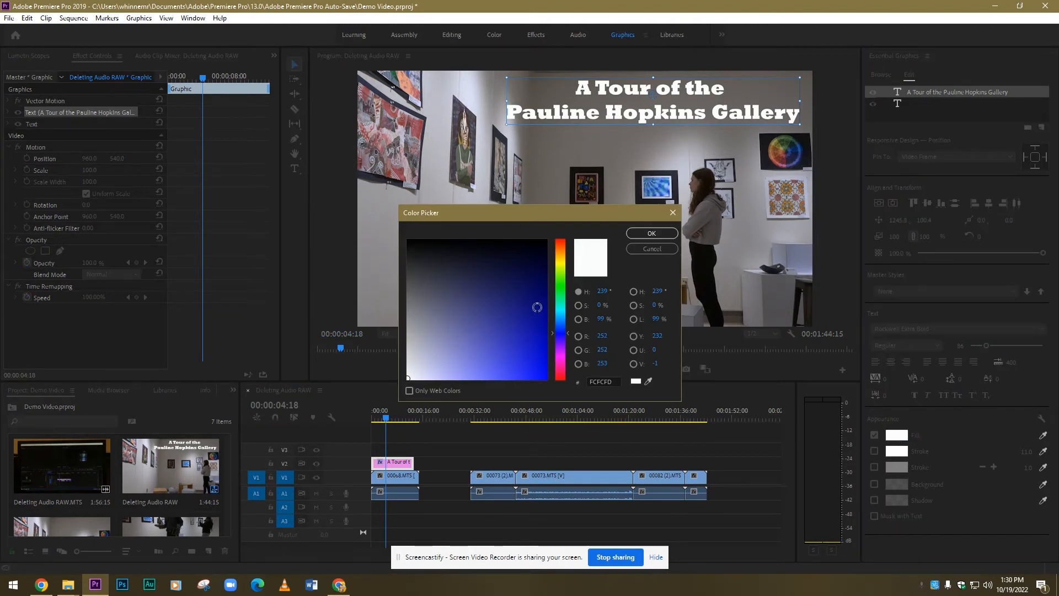
pyautogui.click(537, 306)
pyautogui.moveTo(527, 300); pyautogui.dragTo(494, 302)
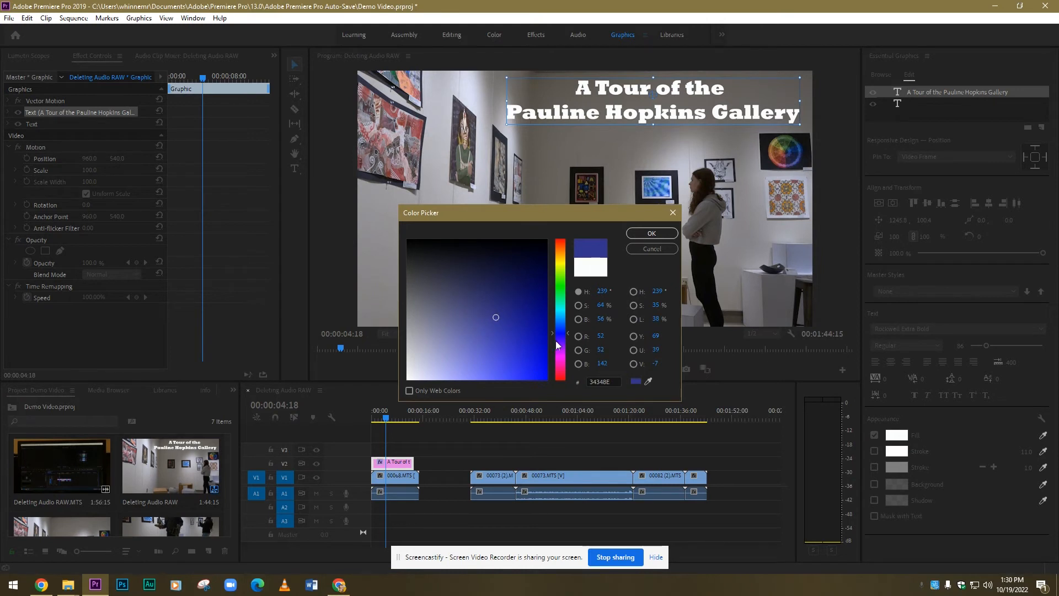
pyautogui.moveTo(573, 334); pyautogui.dragTo(569, 322)
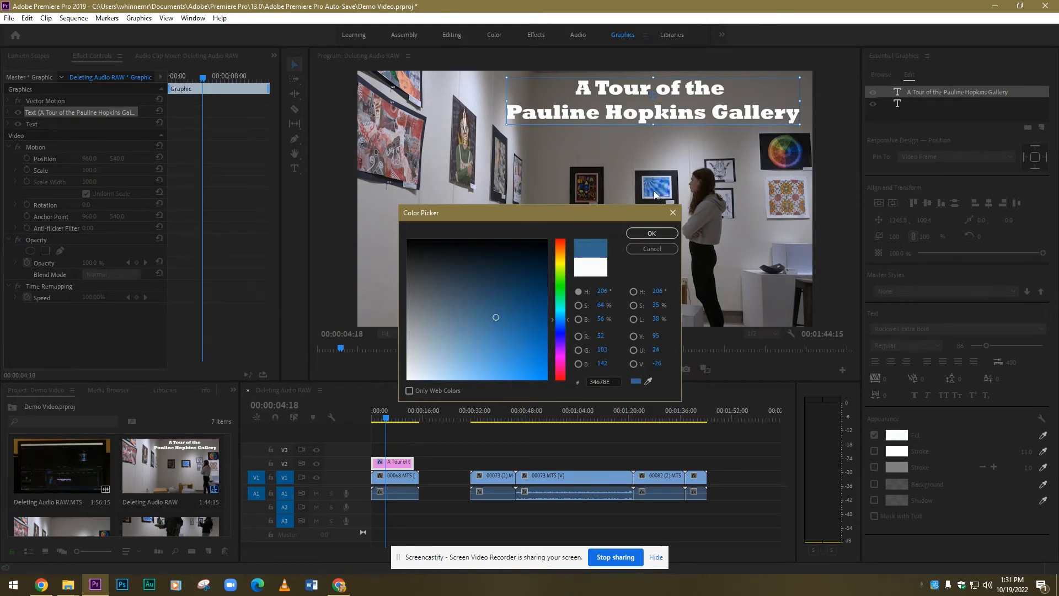
pyautogui.moveTo(499, 315)
pyautogui.mouseDown()
pyautogui.moveTo(503, 286)
pyautogui.moveTo(507, 308)
pyautogui.moveTo(524, 308)
pyautogui.moveTo(511, 317)
pyautogui.mouseUp()
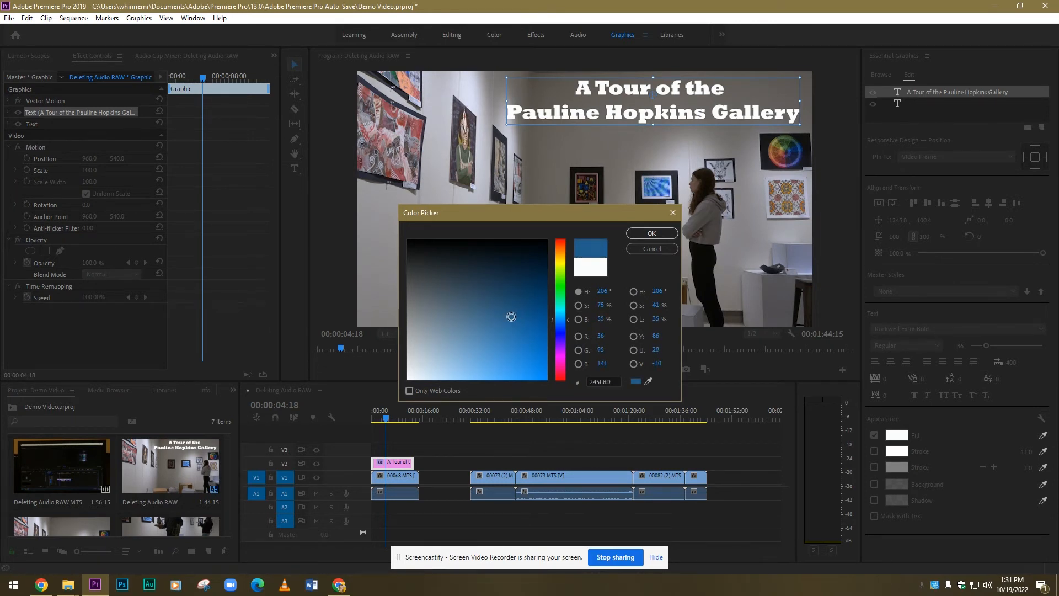
pyautogui.click(645, 232)
# Step: Nudge the title slightly left and down to about 1223, 107, and add a white stroke around the text
pyautogui.moveTo(617, 112); pyautogui.dragTo(611, 114)
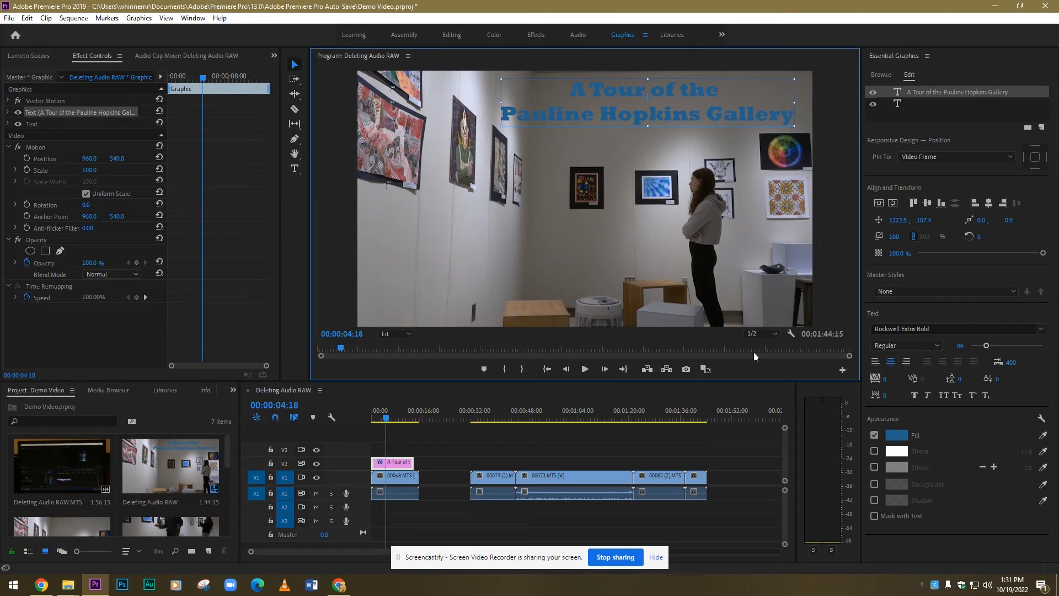
pyautogui.click(873, 450)
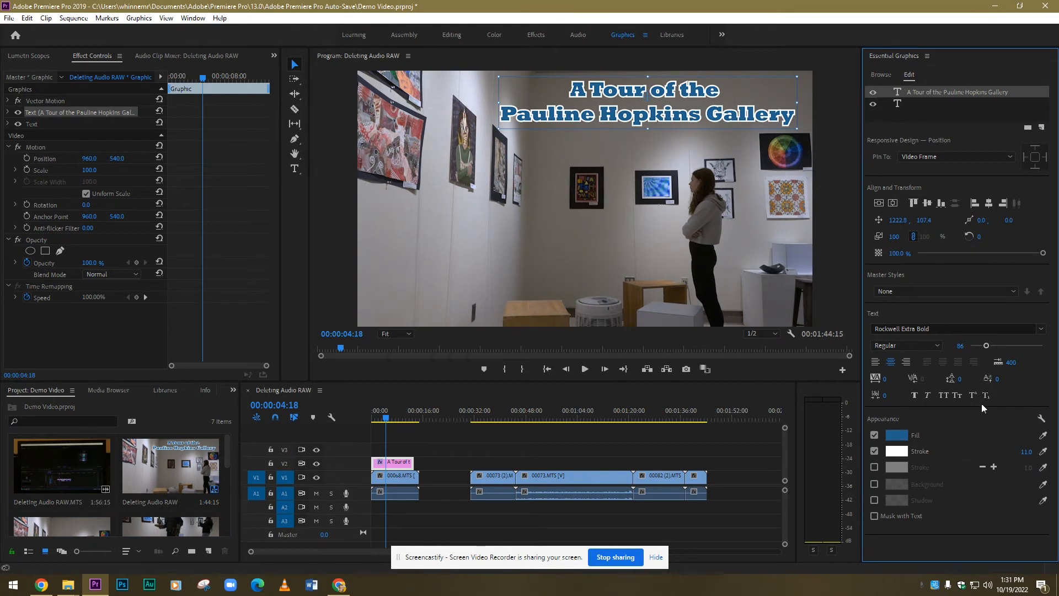
pyautogui.click(930, 394)
pyautogui.click(930, 394)
# Step: Browse the available graphics templates, examining the ready-made titles, credits and captions
pyautogui.click(880, 75)
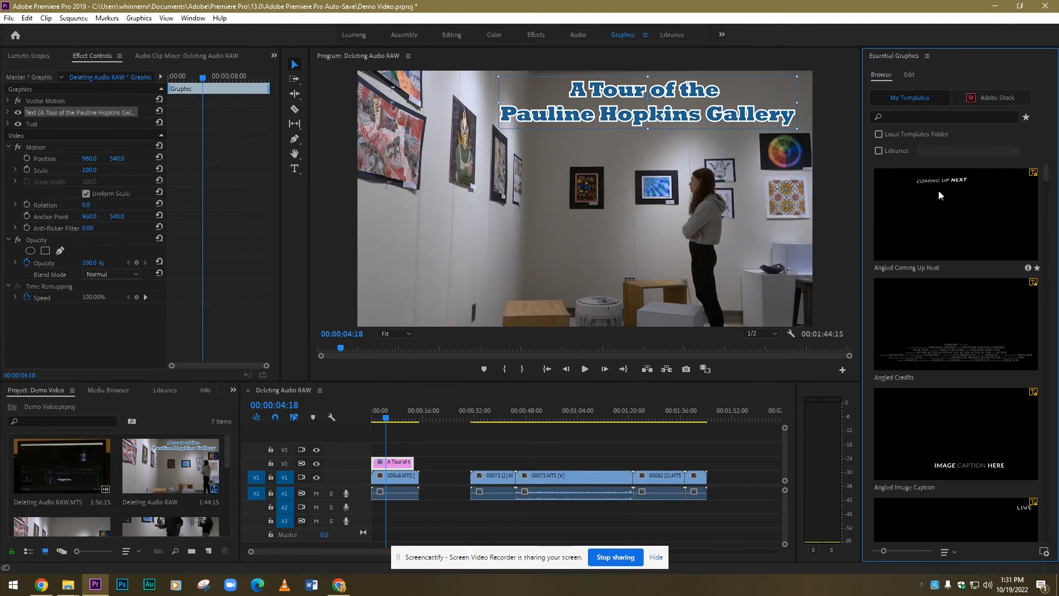
pyautogui.scroll(-5, 942, 256)
pyautogui.scroll(-6, 969, 377)
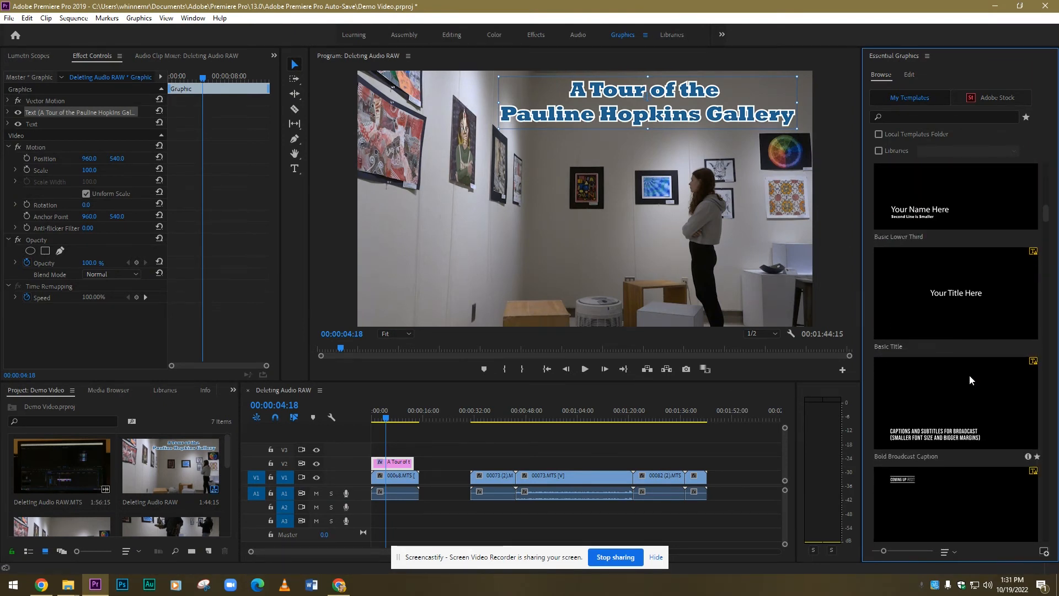
pyautogui.scroll(-8, 970, 375)
pyautogui.scroll(-6, 974, 375)
pyautogui.scroll(-6, 973, 373)
pyautogui.scroll(-5, 965, 357)
pyautogui.scroll(6, 962, 361)
pyautogui.scroll(10, 961, 362)
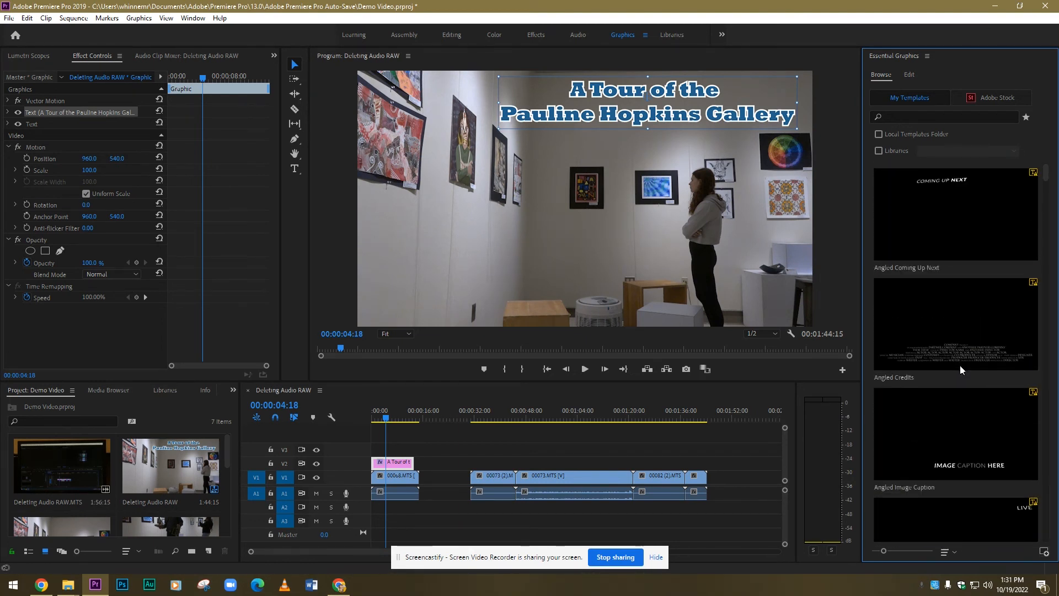
# Step: Return to the title's text properties and nudge the title slightly right and down, to about 1235, 114
pyautogui.click(910, 74)
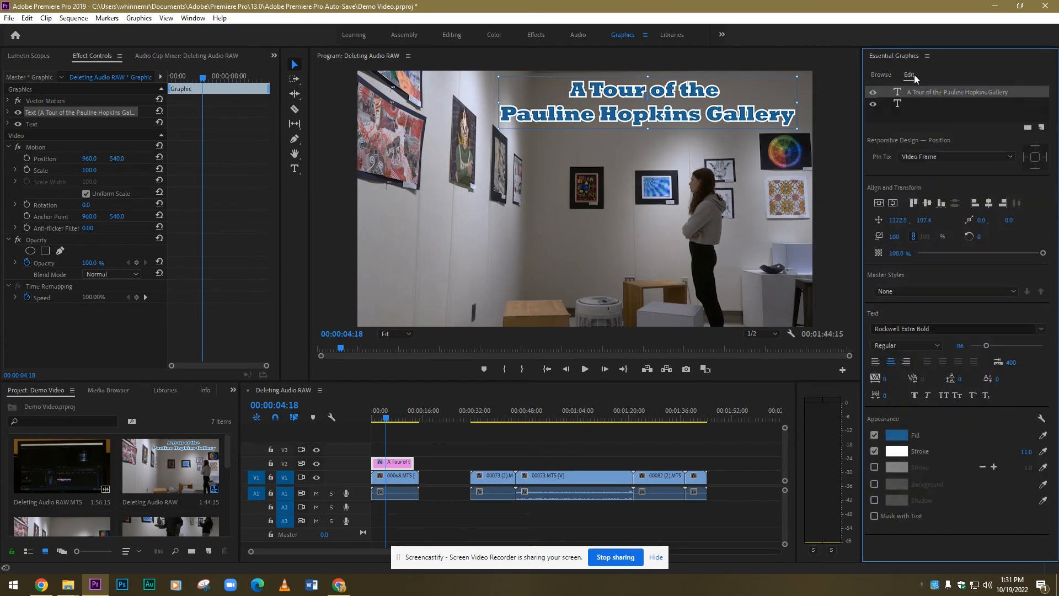
pyautogui.moveTo(605, 118); pyautogui.dragTo(619, 117)
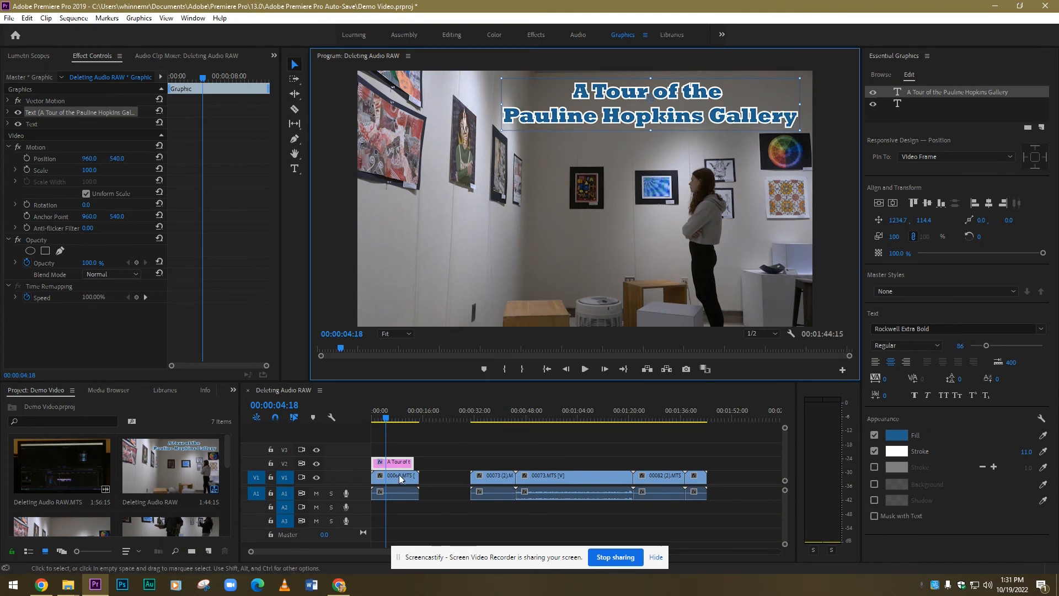
# Step: Move the title clip into the empty gap after the opening clip on track V2 and view it there without footage
pyautogui.moveTo(395, 466); pyautogui.dragTo(448, 481)
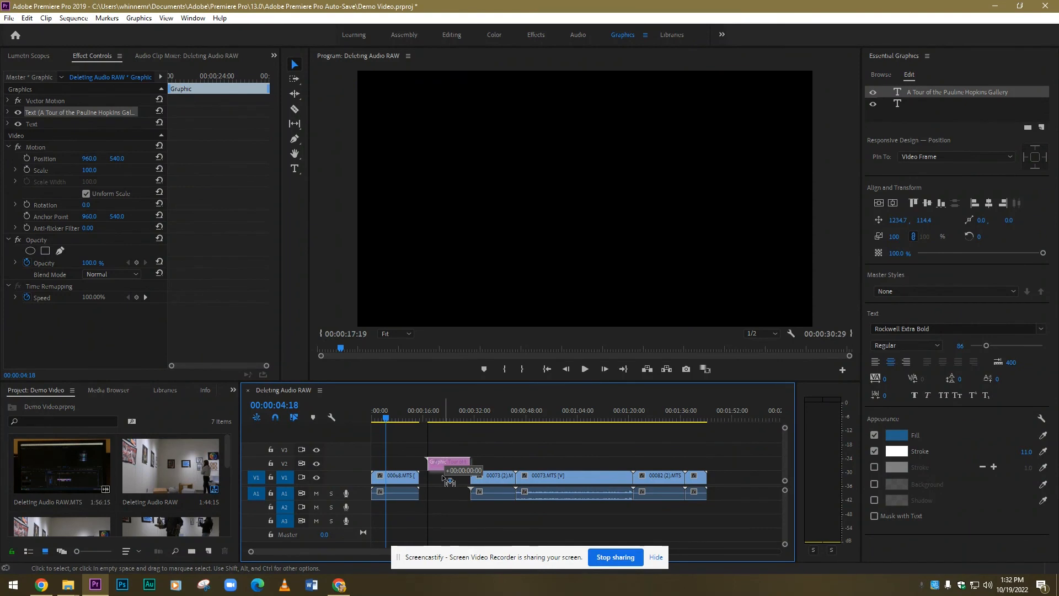
pyautogui.moveTo(449, 417); pyautogui.dragTo(449, 418)
pyautogui.click(447, 418)
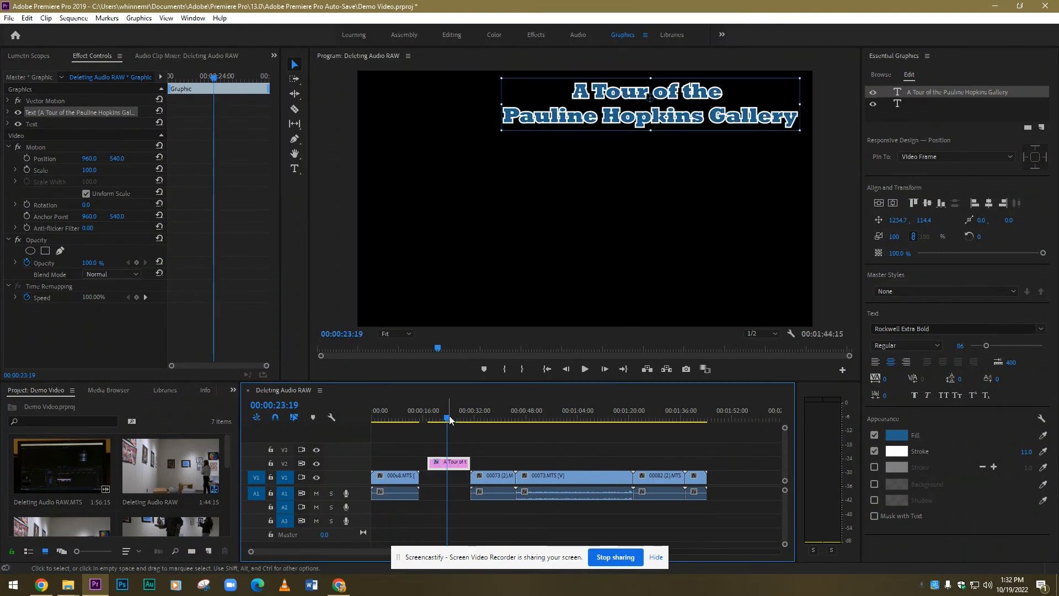
# Step: Place the title clip at the start of track V1 with clip 00068.MTS directly after it, and play the transition
pyautogui.moveTo(452, 462); pyautogui.dragTo(386, 466)
pyautogui.moveTo(392, 478); pyautogui.dragTo(434, 484)
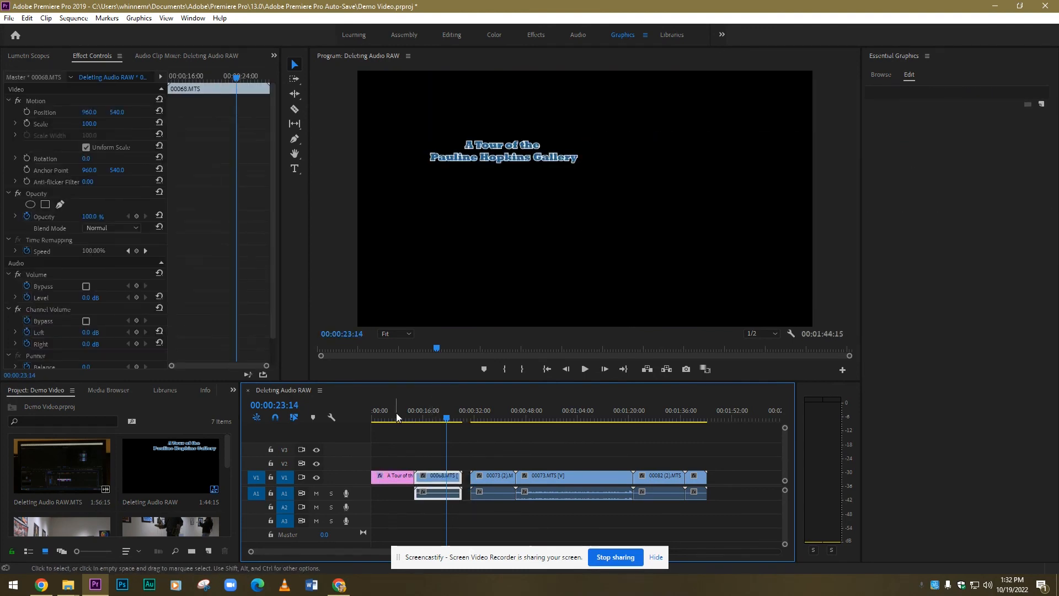
pyautogui.click(585, 369)
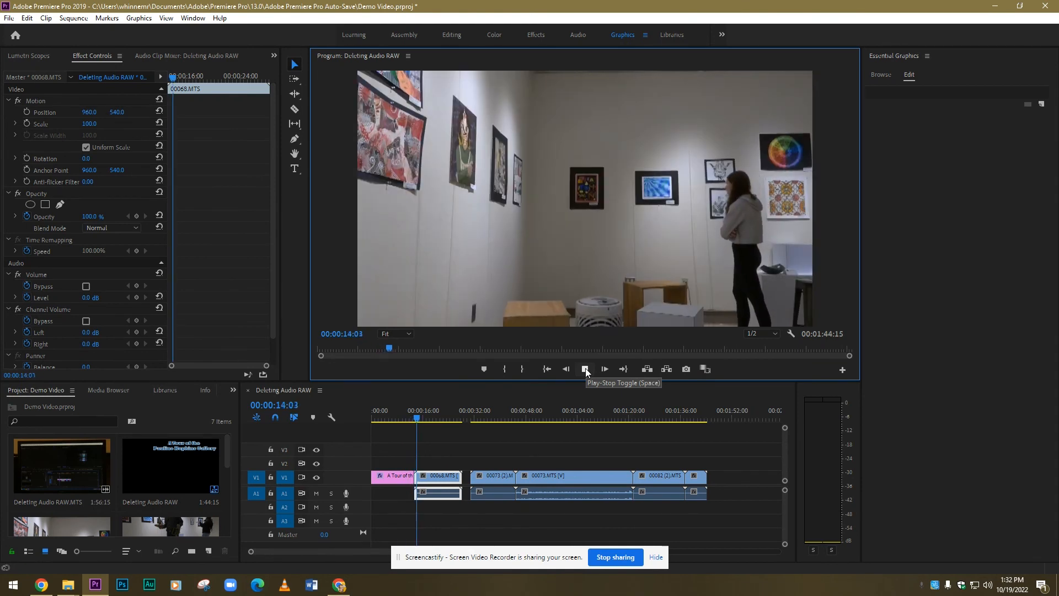
pyautogui.click(584, 368)
# Step: Move the title clip onto track V2 directly above clip 00068.MTS and play the overlaid title
pyautogui.moveTo(397, 477); pyautogui.dragTo(448, 467)
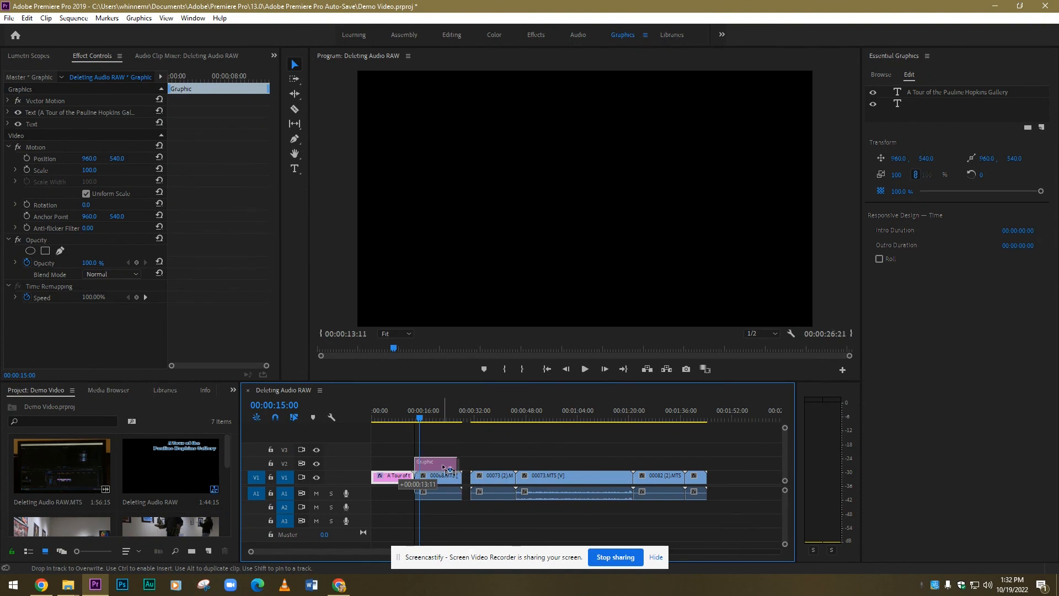
pyautogui.click(584, 368)
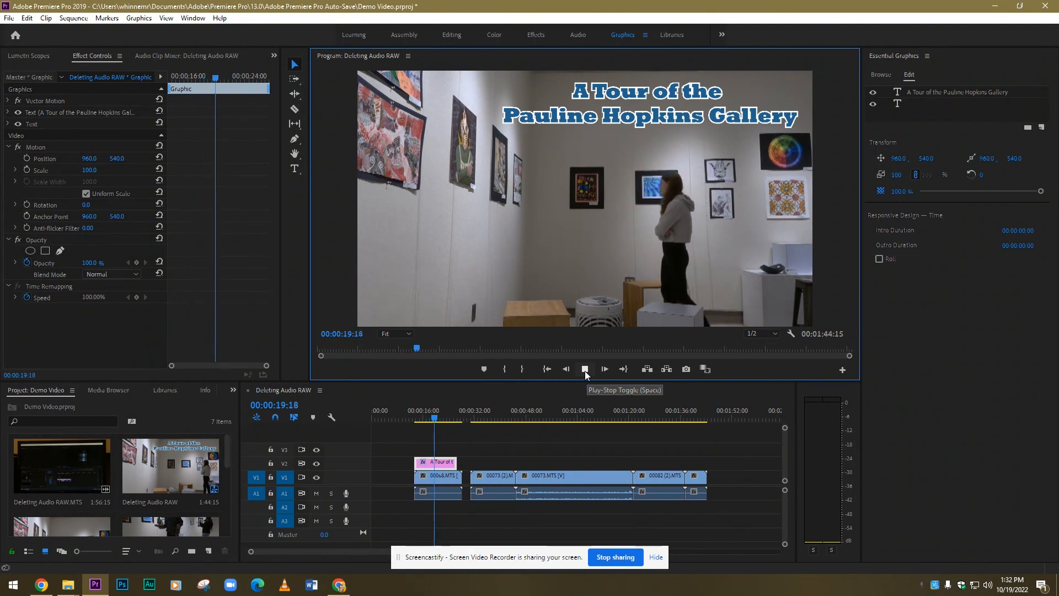
pyautogui.click(585, 370)
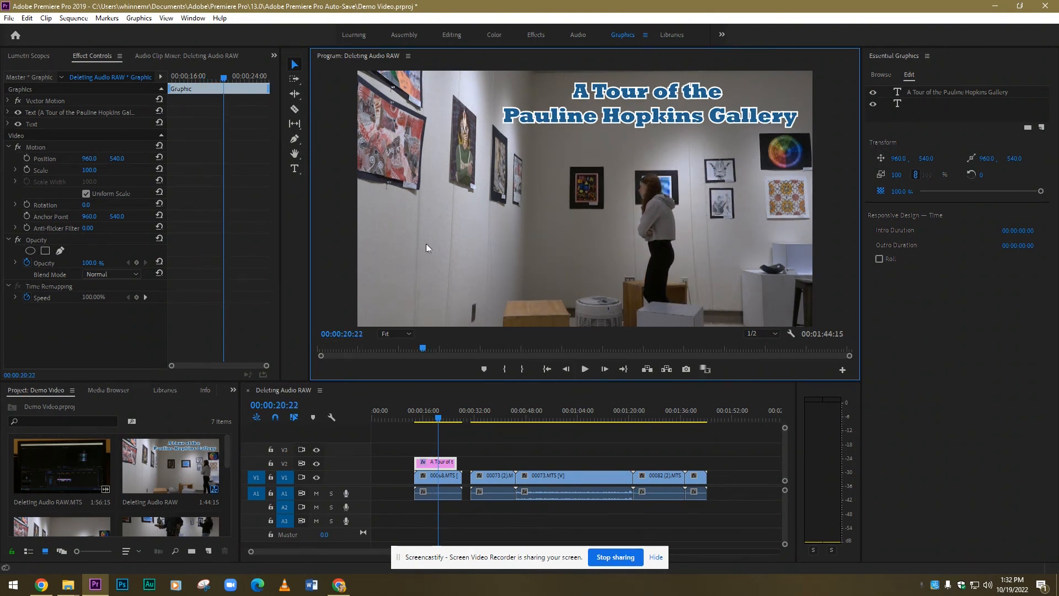
# Step: Replace the letters "in" in the title's word "Pauline" with the sample text "dfghdfhg" using the Type tool
pyautogui.click(295, 169)
pyautogui.moveTo(559, 118); pyautogui.dragTo(581, 122)
pyautogui.write('dfghdfhgdfhg')
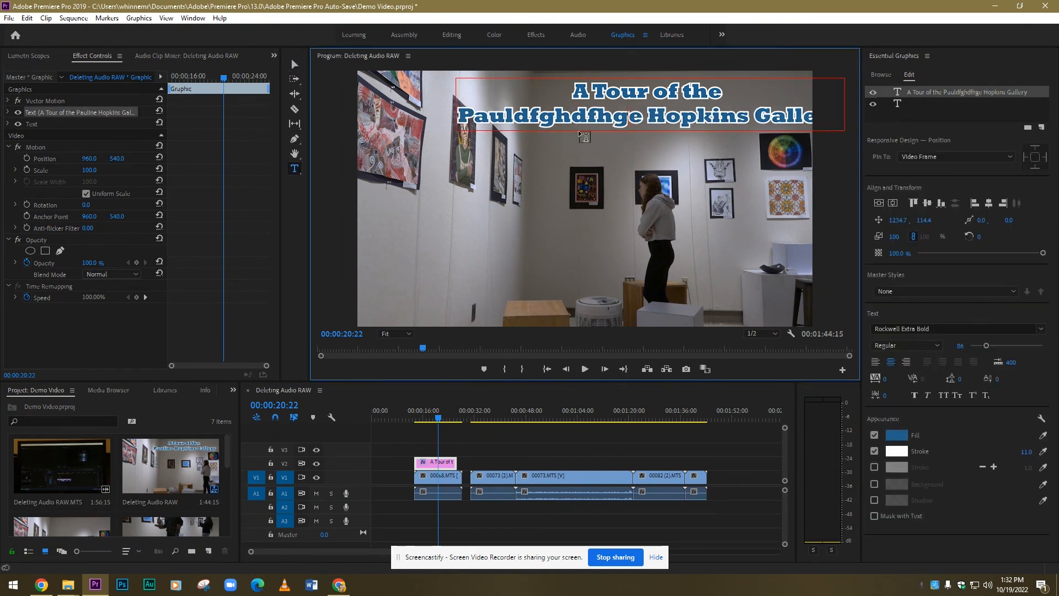